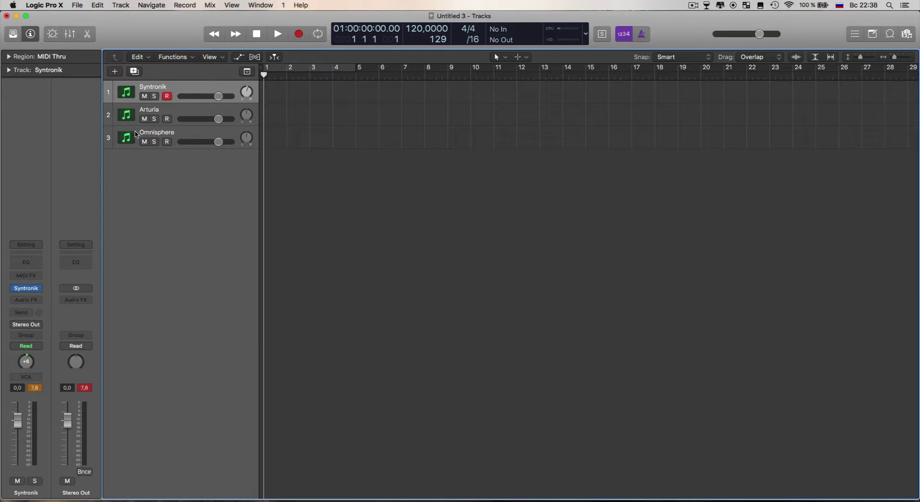
- Open the Syntronik instrument from the Syntronik track, switch from the effects rack to the J-8 synth panel, and reposition its window
mouse_move(34, 288)
click(30, 289)
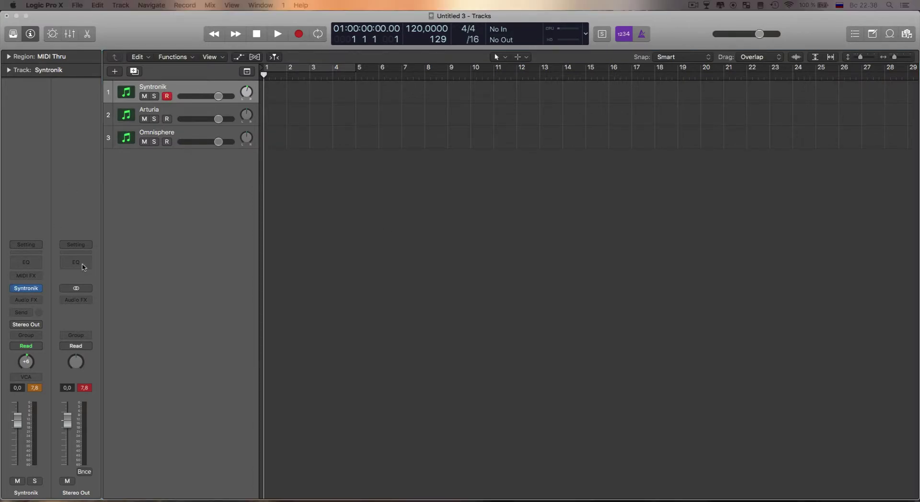
mouse_move(27, 294)
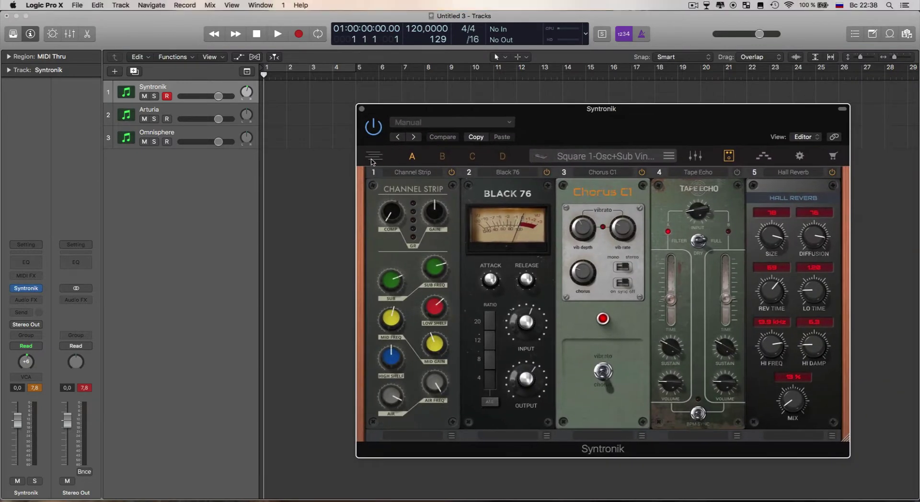
click(374, 160)
click(375, 160)
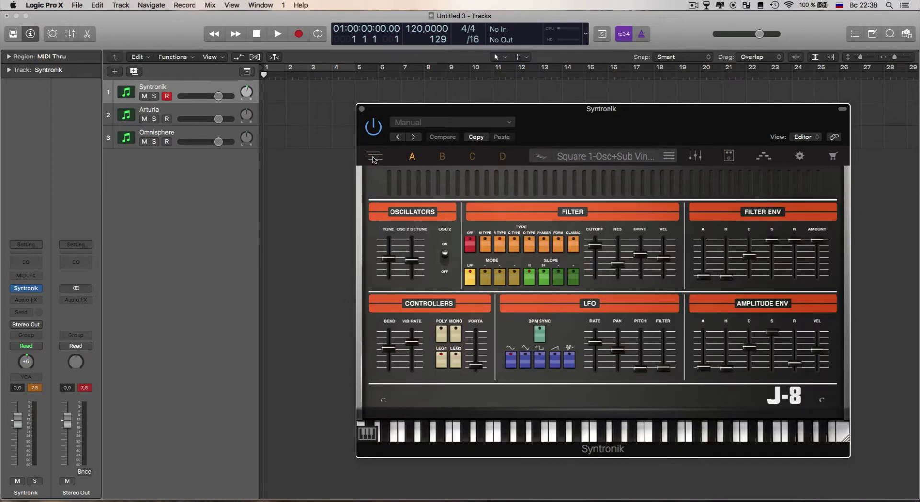
drag(531, 121, 474, 79)
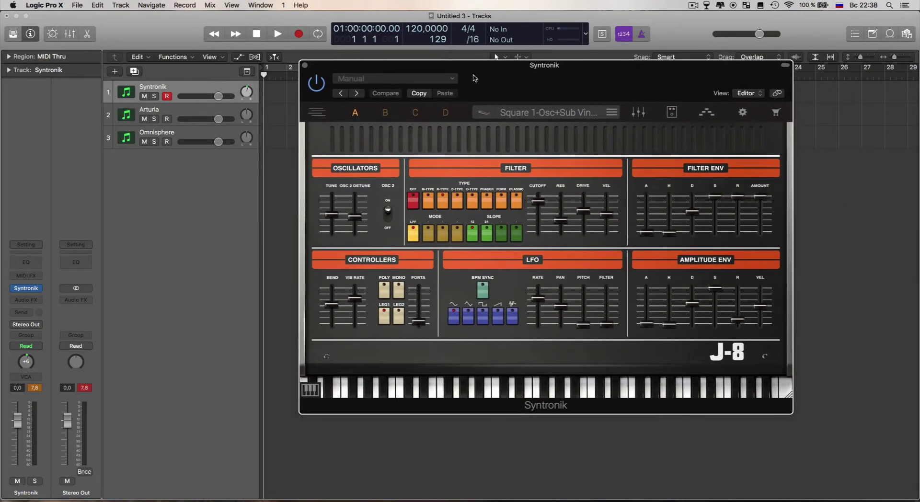
- Open Syntronik's preset browser and examine the available synth models and the J-8 Synth Pad presets
click(483, 113)
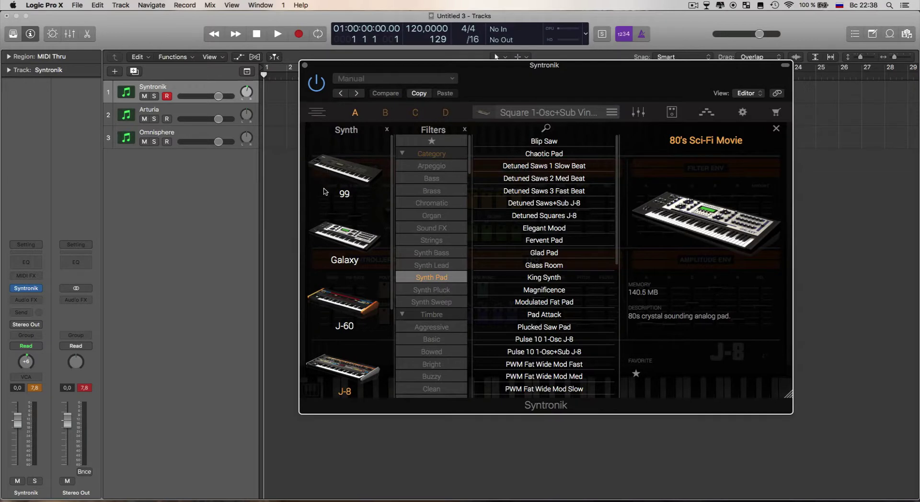
scroll(324, 192, down, 3)
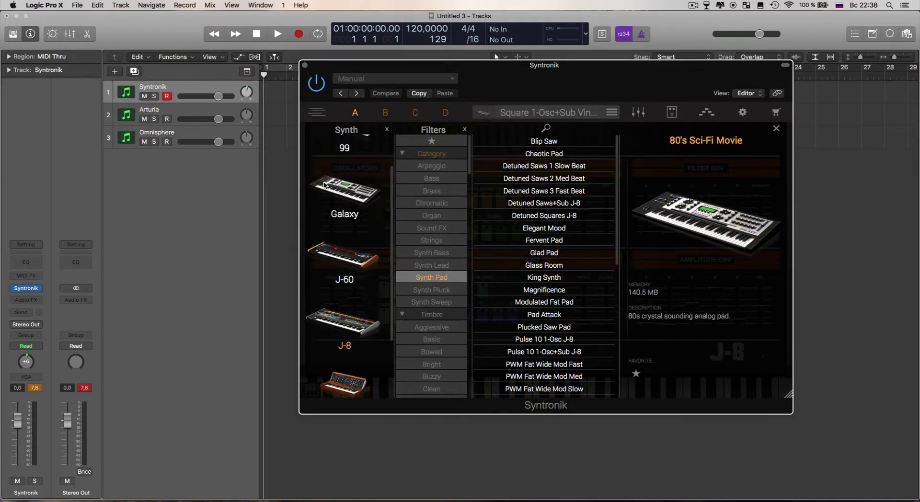
scroll(324, 186, up, 3)
scroll(325, 187, down, 5)
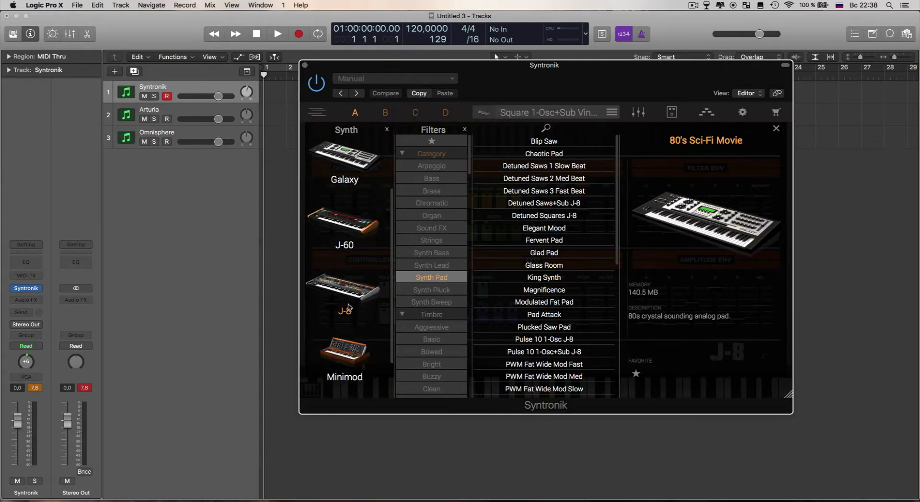
scroll(345, 365, down, 2)
scroll(344, 366, up, 4)
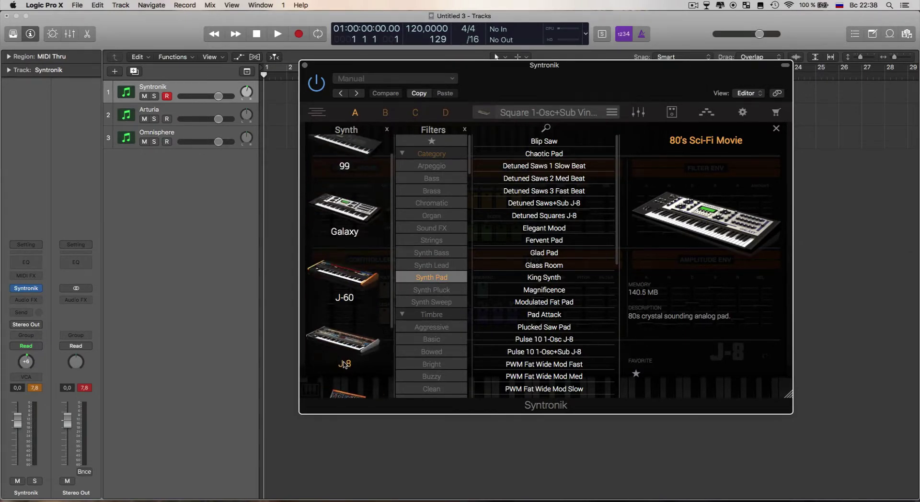
scroll(331, 210, up, 1)
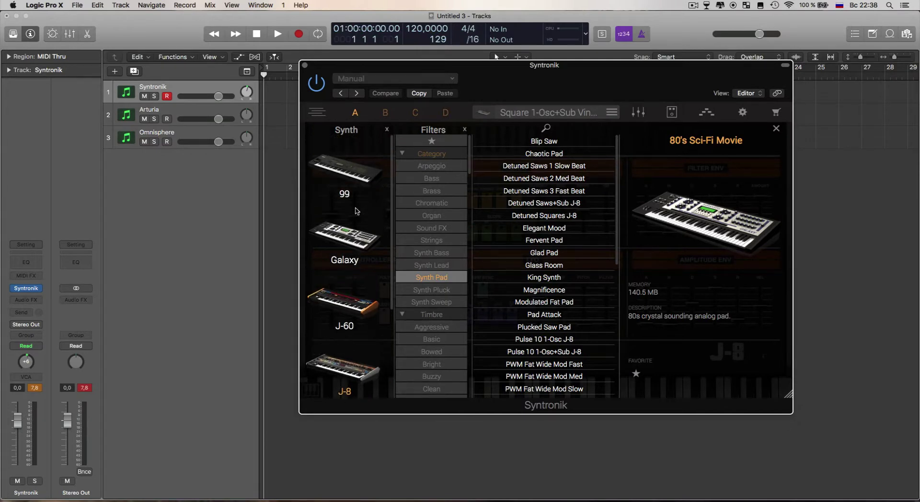
scroll(350, 208, down, 5)
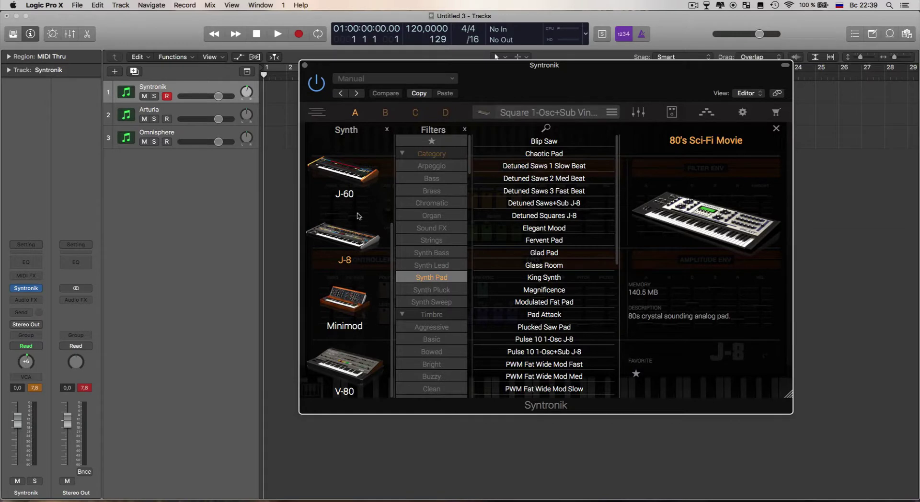
scroll(359, 214, up, 4)
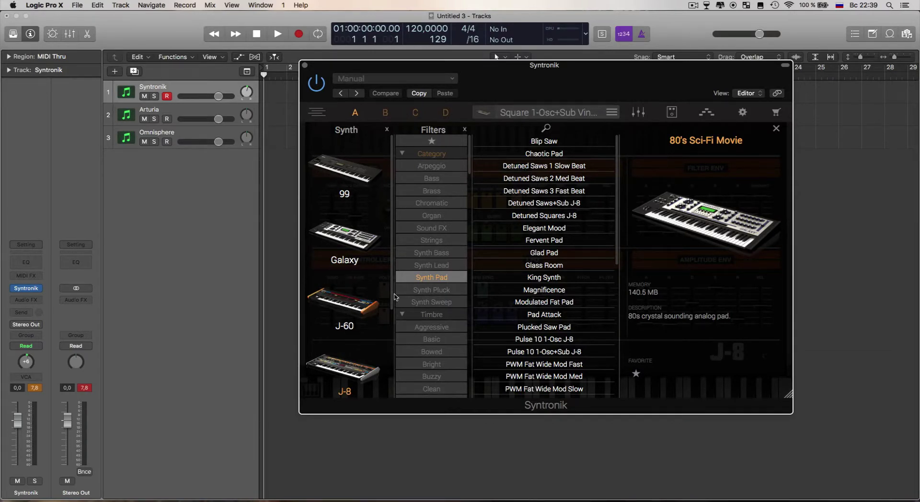
scroll(340, 328, down, 3)
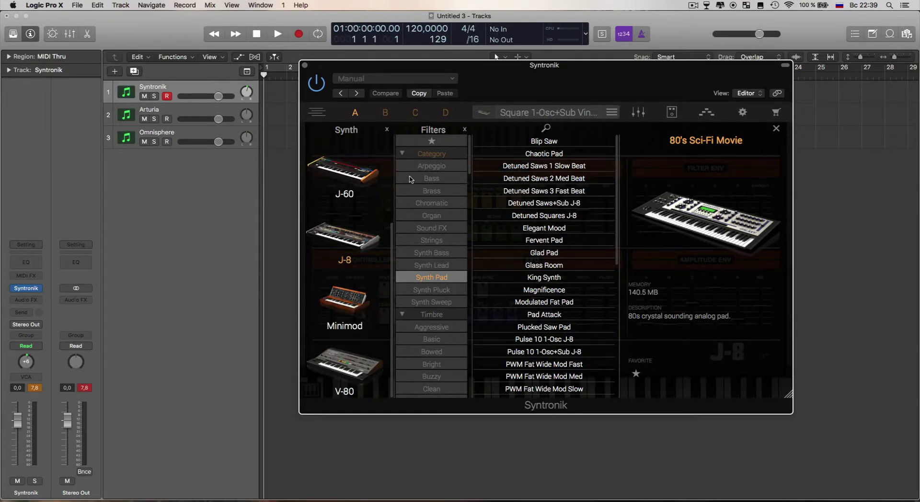
scroll(337, 195, up, 3)
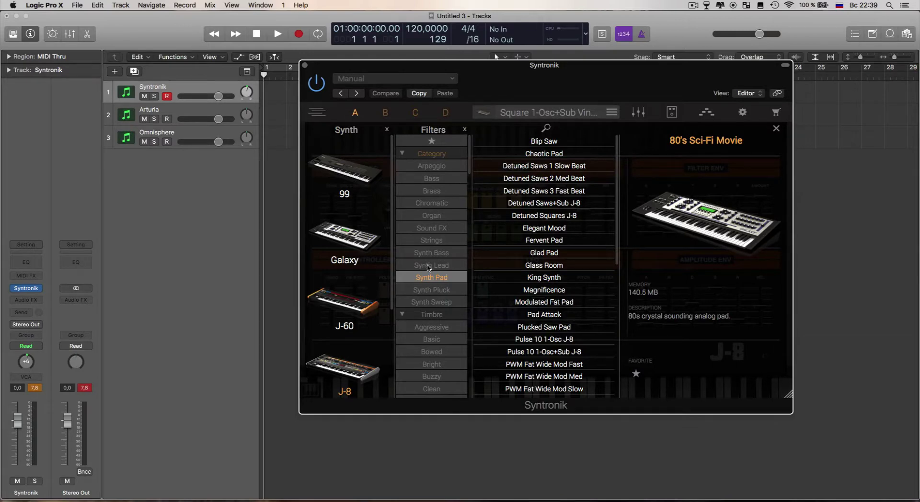
scroll(479, 278, down, 1)
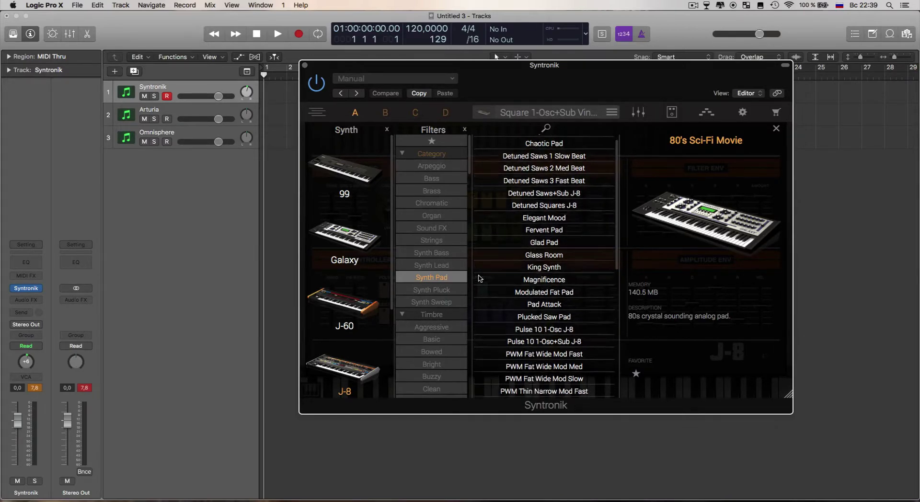
scroll(479, 278, down, 4)
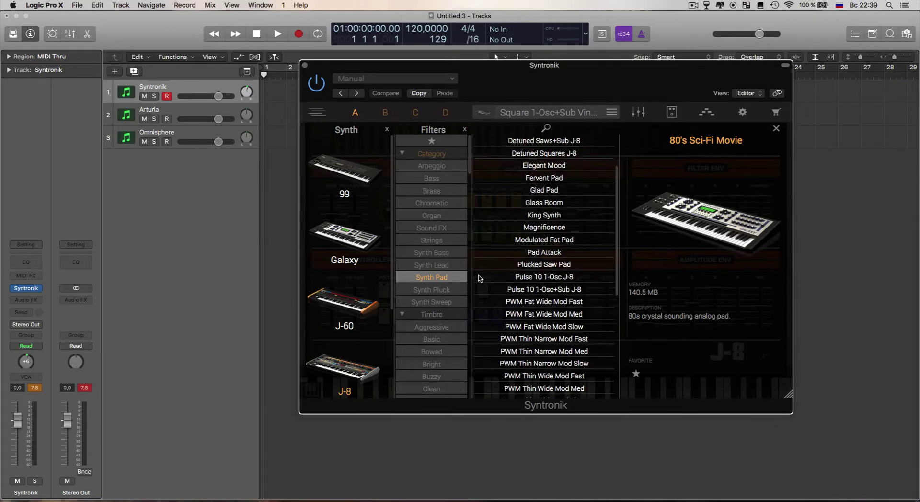
scroll(479, 277, up, 5)
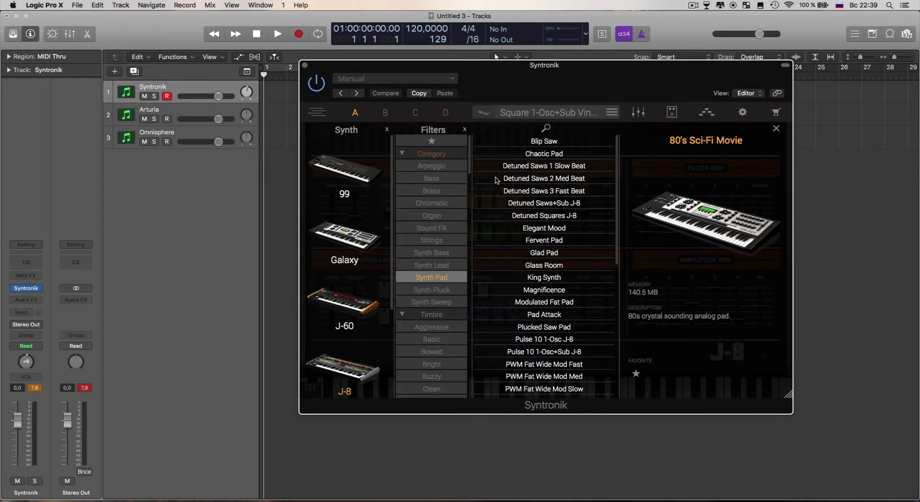
- Reset the browser filters so that only the J-8 synth is selected, and look through its presets
scroll(355, 296, down, 3)
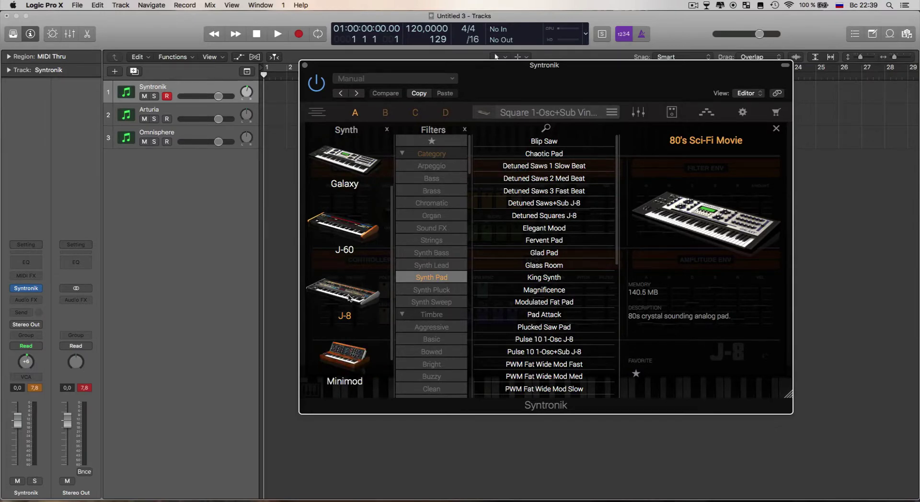
click(348, 298)
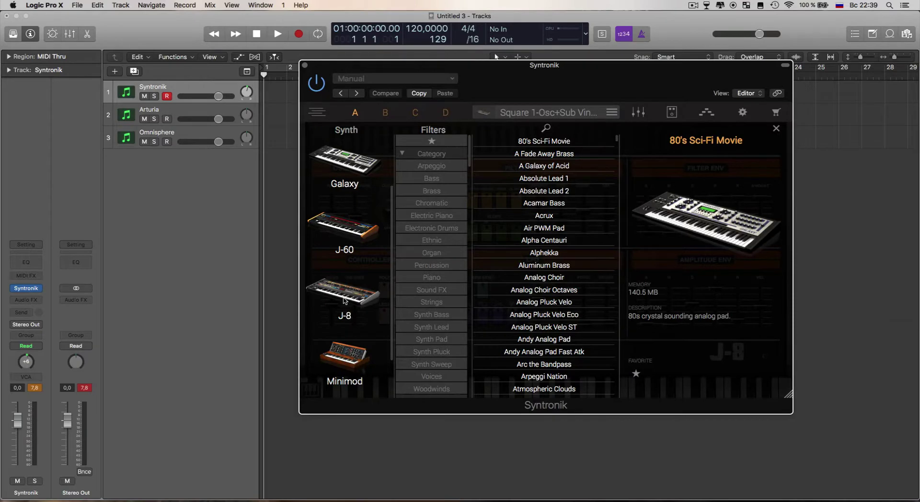
click(344, 300)
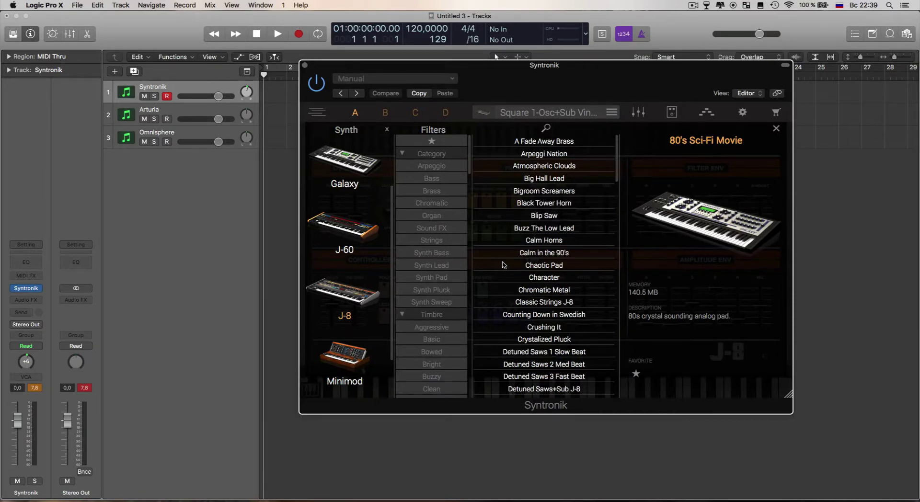
scroll(504, 264, down, 10)
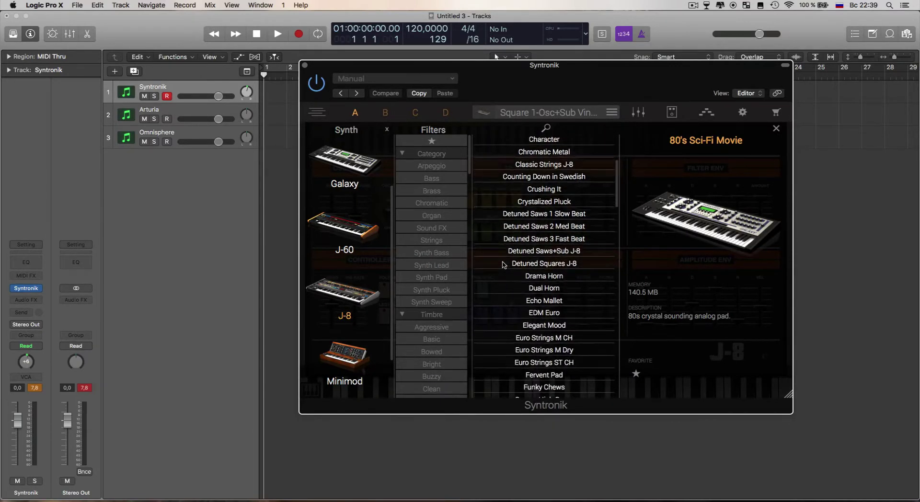
scroll(504, 264, down, 3)
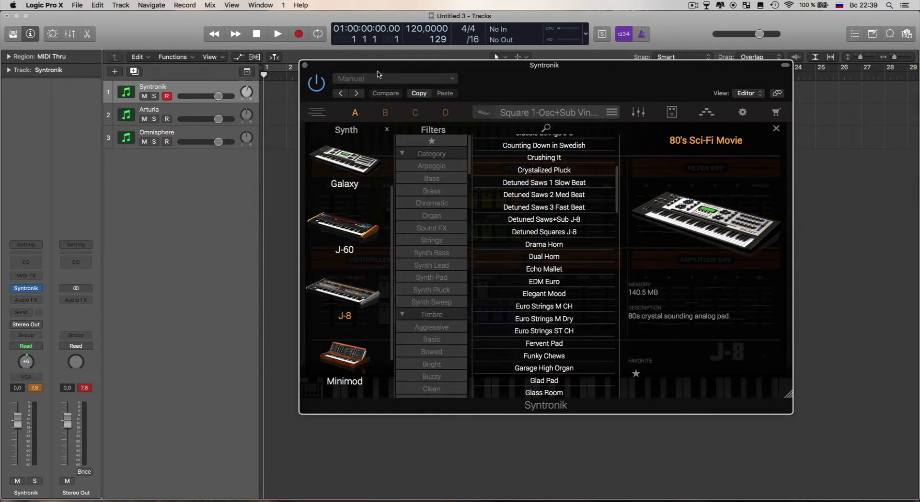
- View the Jupiter-8 V2 instrument on the Arturia track and close its window
drag(382, 67, 395, 147)
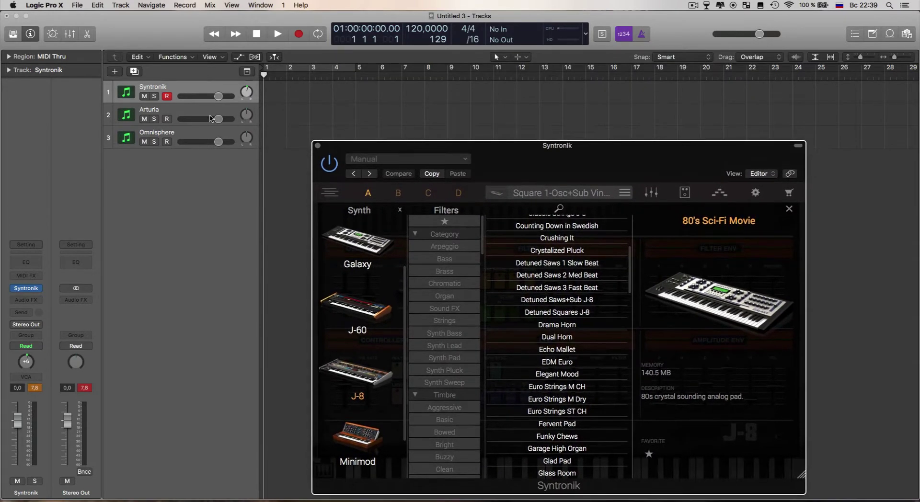
click(166, 111)
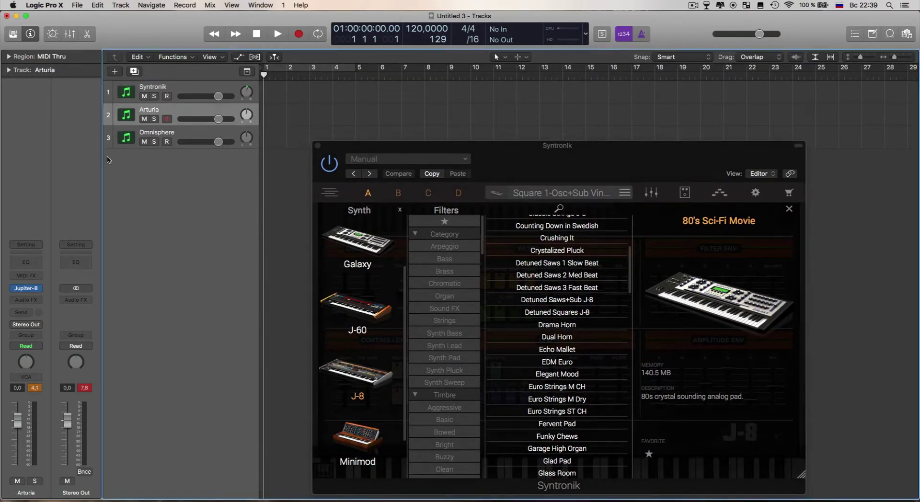
click(28, 290)
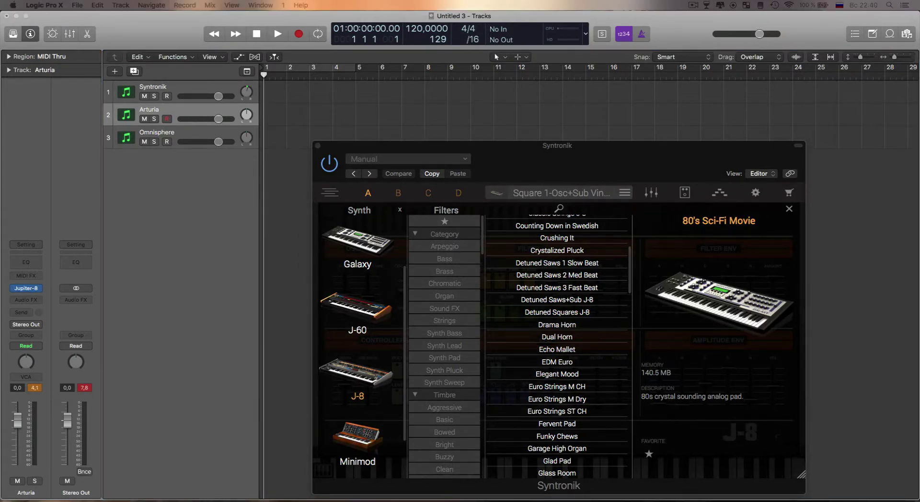
drag(919, 124, 457, 69)
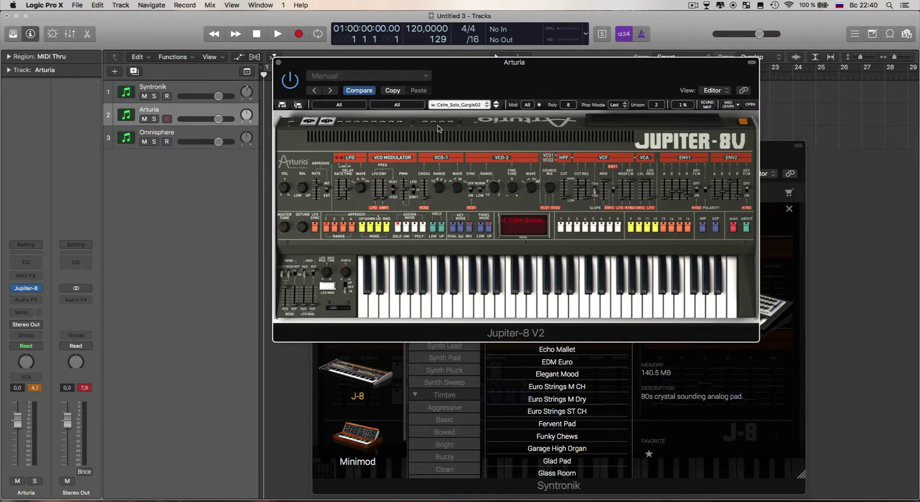
drag(456, 74, 464, 58)
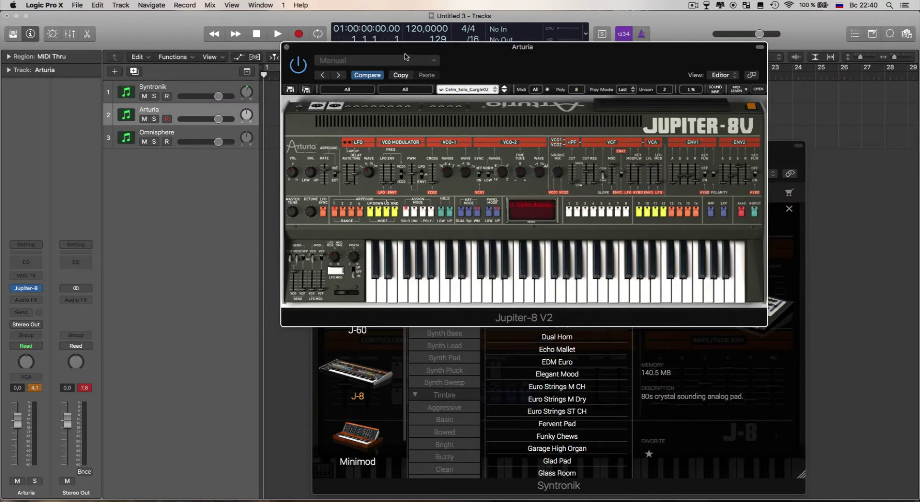
drag(428, 55, 427, 50)
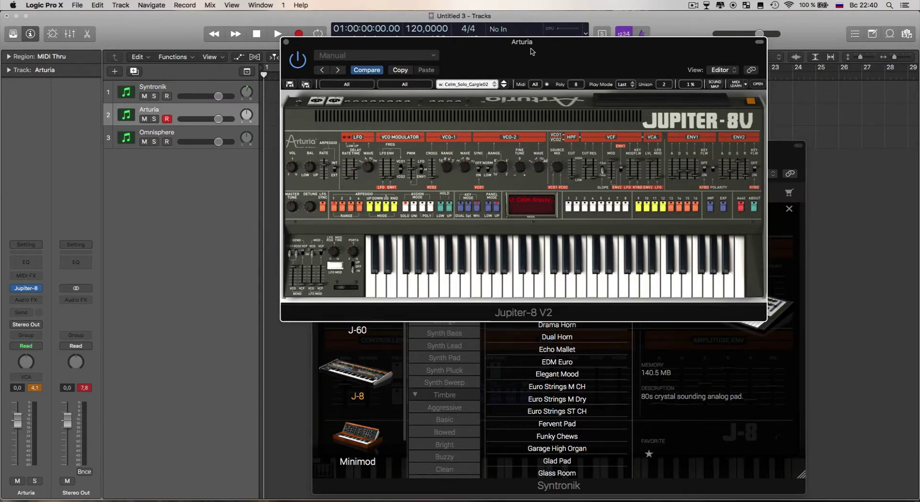
mouse_move(532, 51)
mouse_down()
mouse_move(500, 57)
mouse_move(518, 57)
mouse_up()
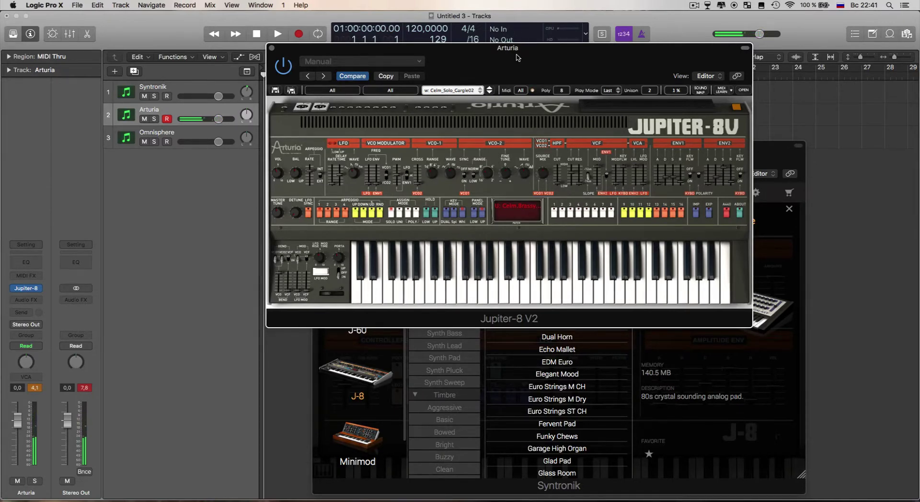
click(272, 48)
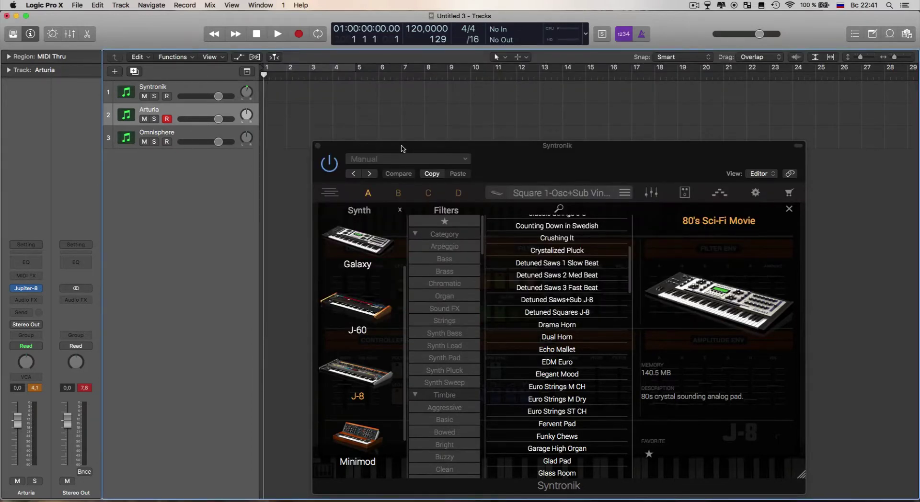
- Filter Syntronik's J-8 presets by the Synth Lead category and load Big Hall Lead
drag(401, 148, 376, 73)
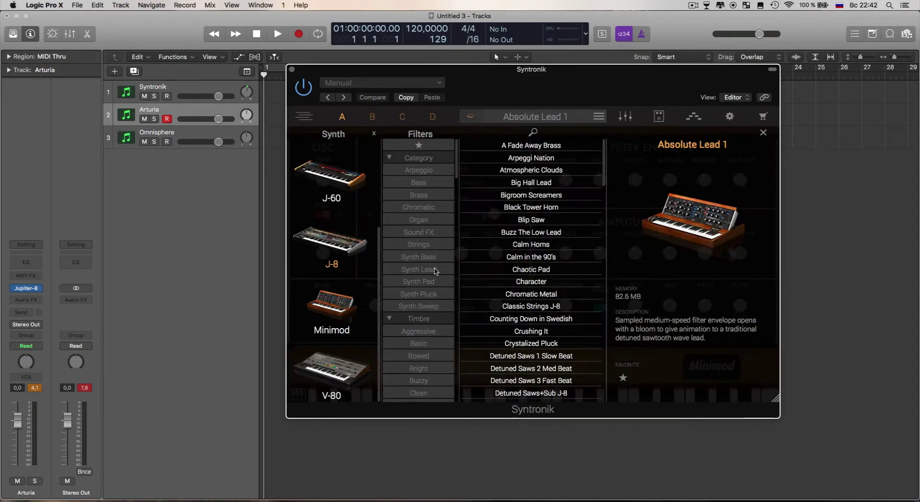
click(435, 270)
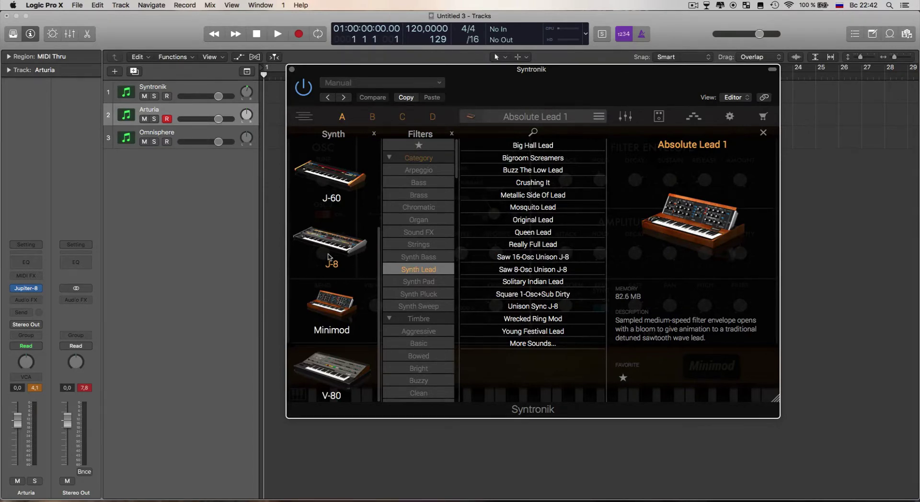
click(533, 147)
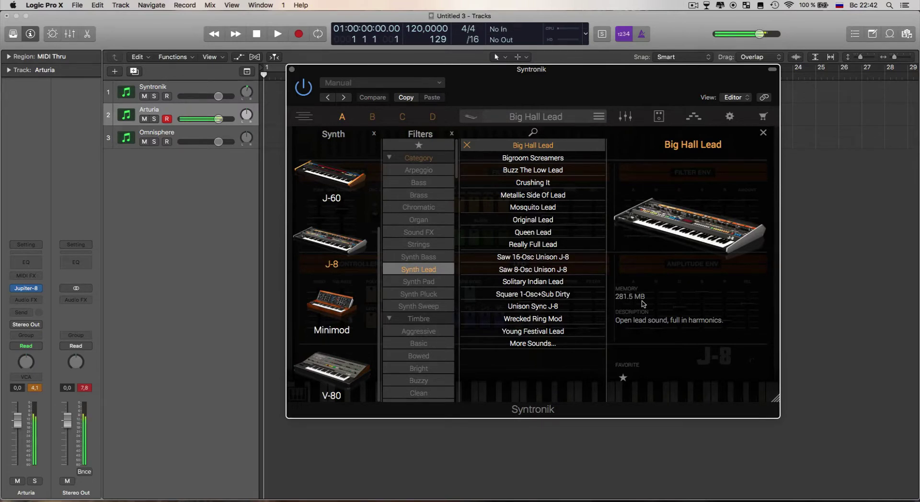
- Select the Syntronik track and load the Bigroom Screamers and Buzz The Low Lead presets in turn to audition them
click(187, 92)
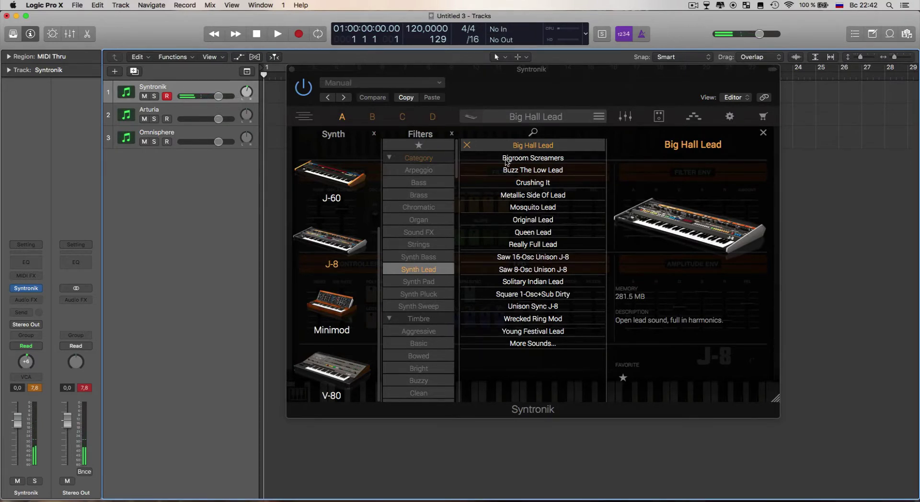
click(521, 161)
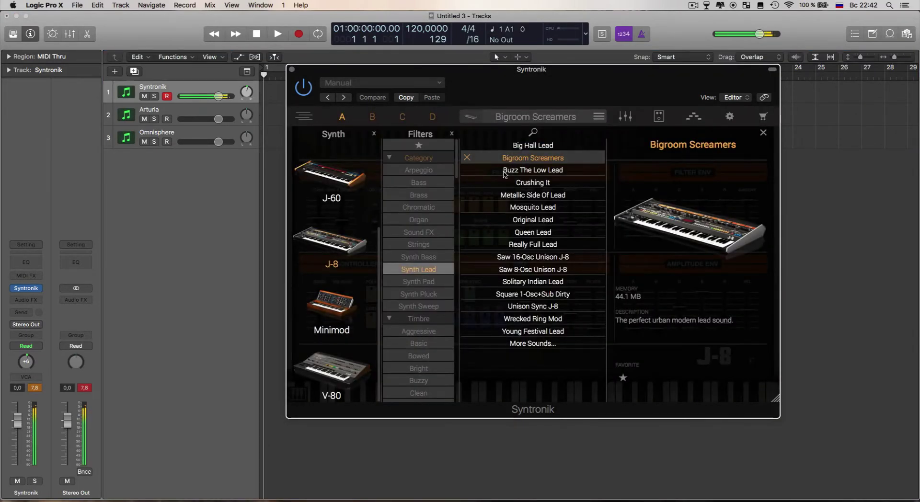
click(528, 172)
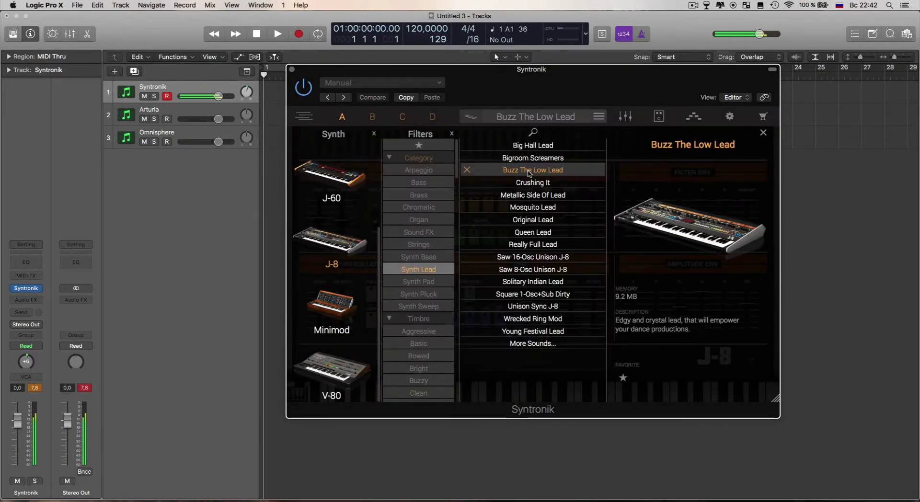
- Audition the J-8 lead presets Crushing It, Metallic Side Of Lead, Mosquito Lead and Original Lead, and load Queen Lead
click(535, 185)
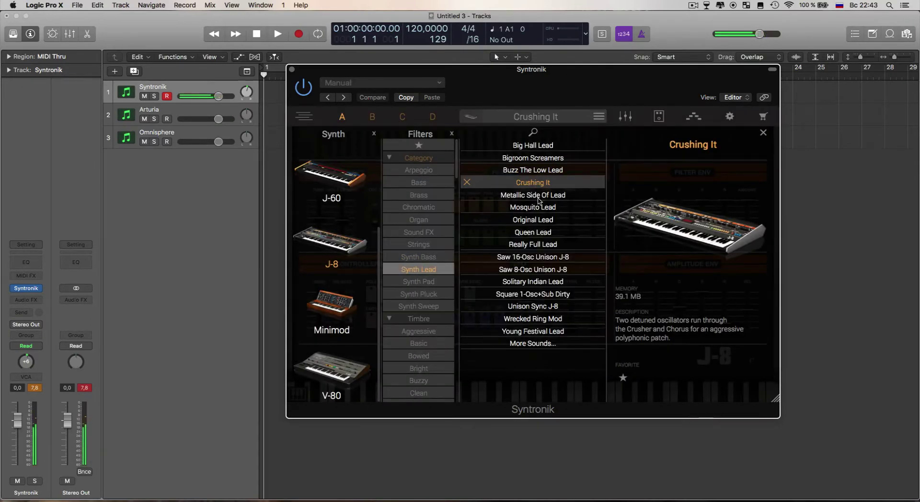
click(538, 198)
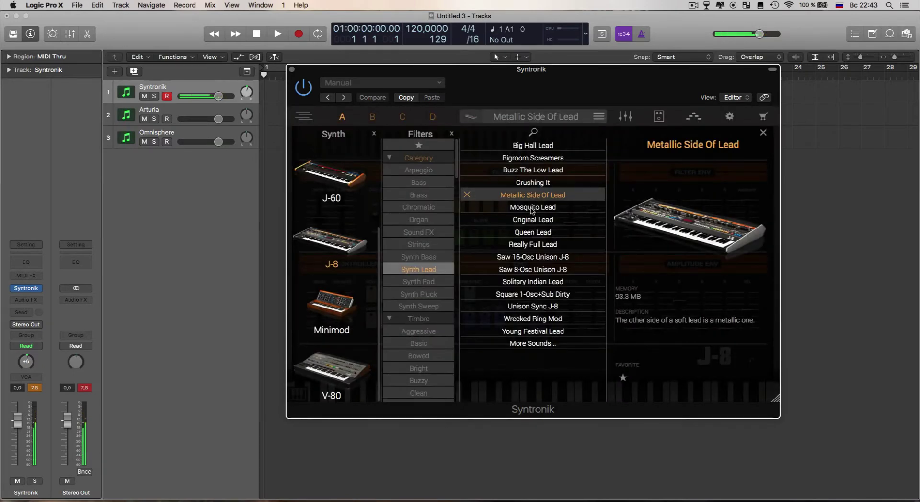
click(532, 209)
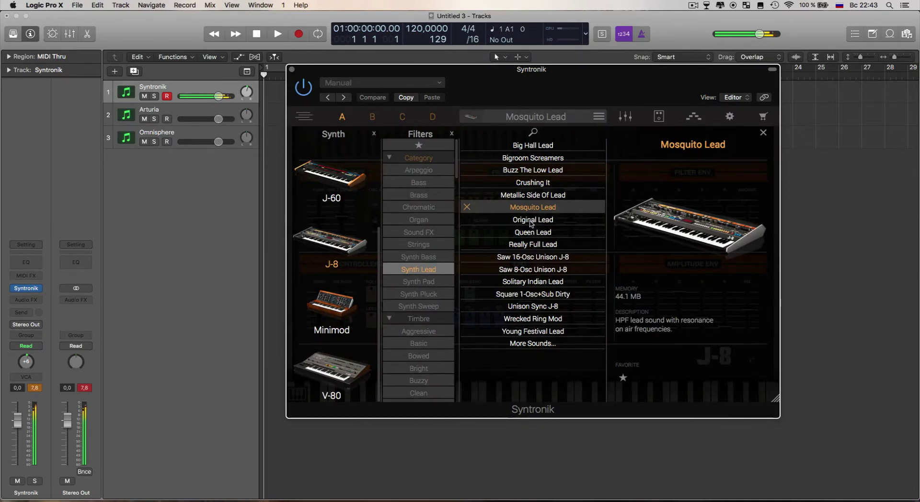
click(529, 221)
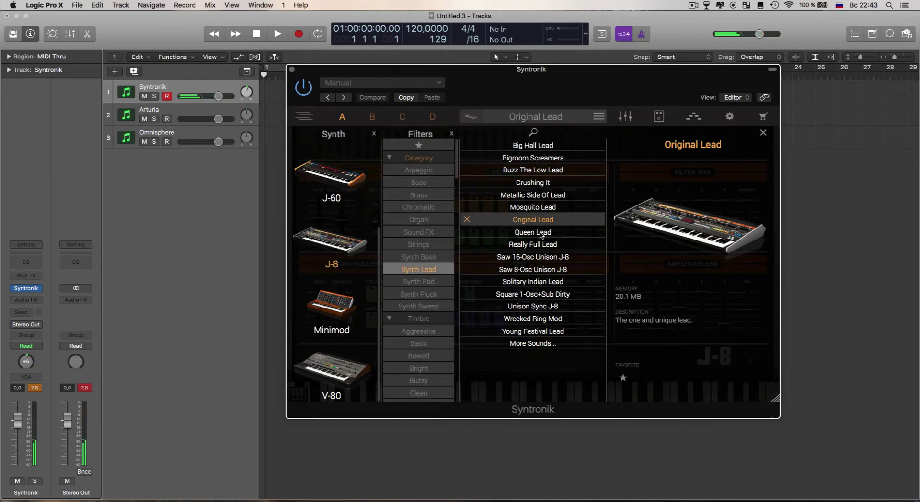
click(542, 233)
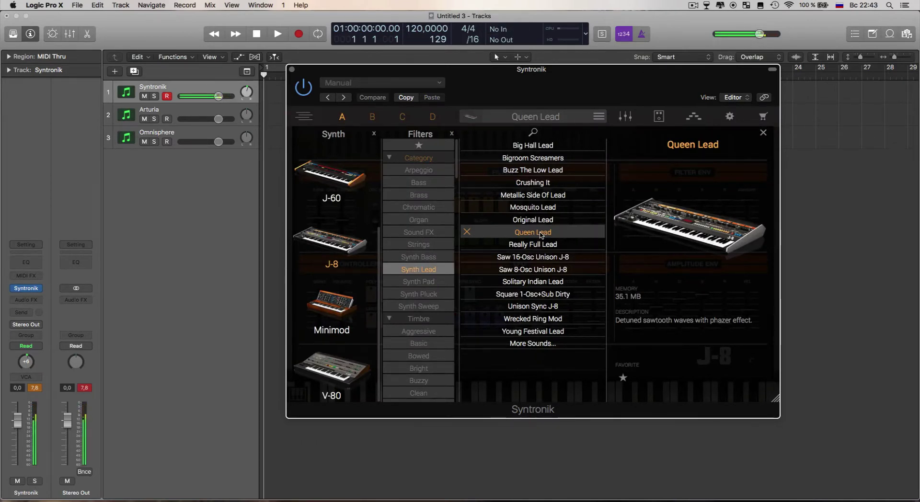
- Compare Queen Lead with the Arturia track's sound, and return to the Syntronik track with the J-8 front panel in view
click(203, 116)
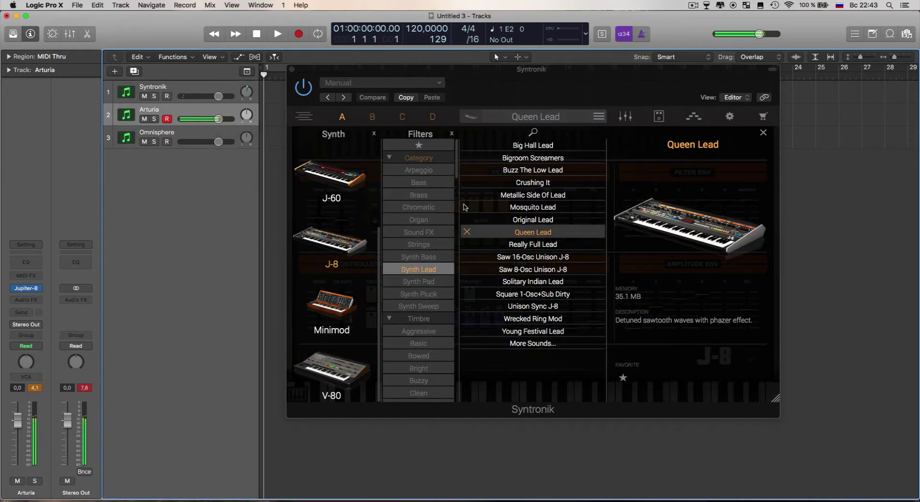
click(194, 87)
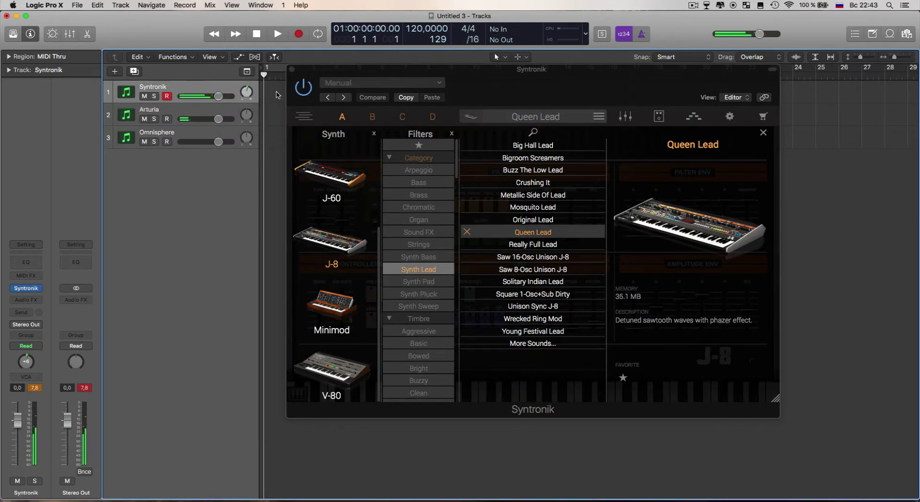
click(305, 117)
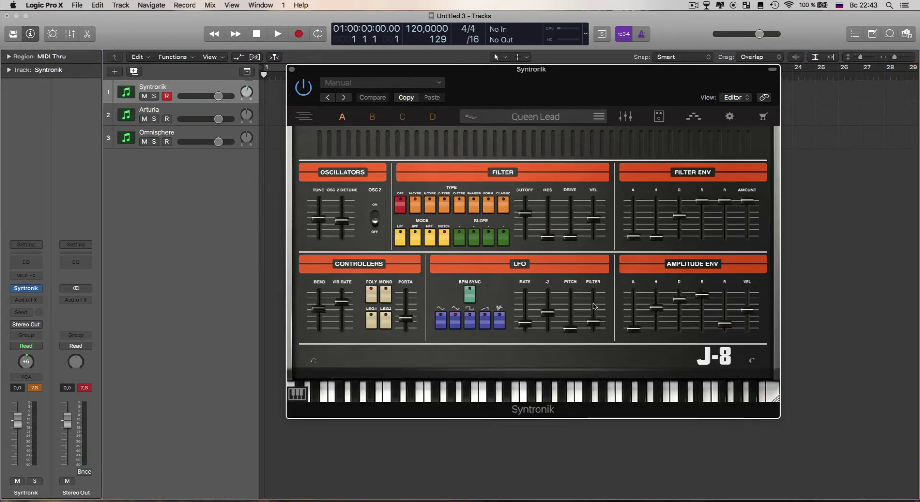
mouse_move(704, 285)
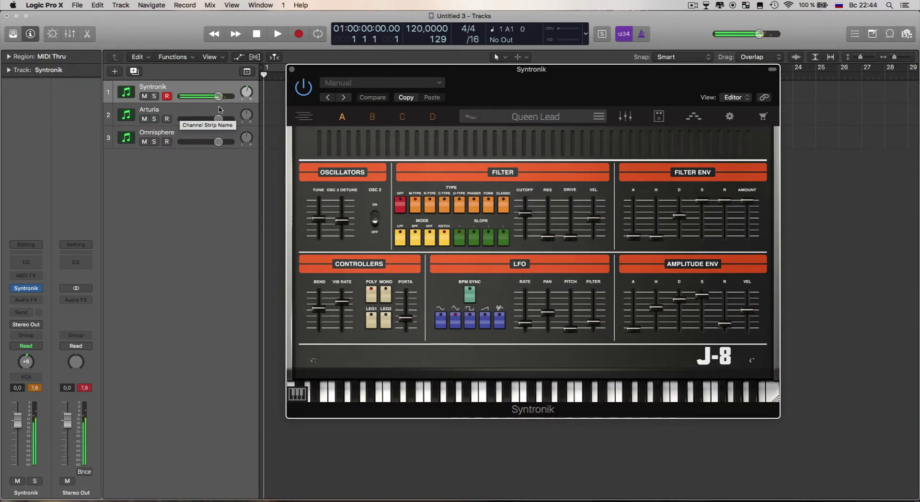
- Lower the mix of Queen Lead's Hall Reverb effect and bypass it, comparing the result with the Arturia track
click(659, 116)
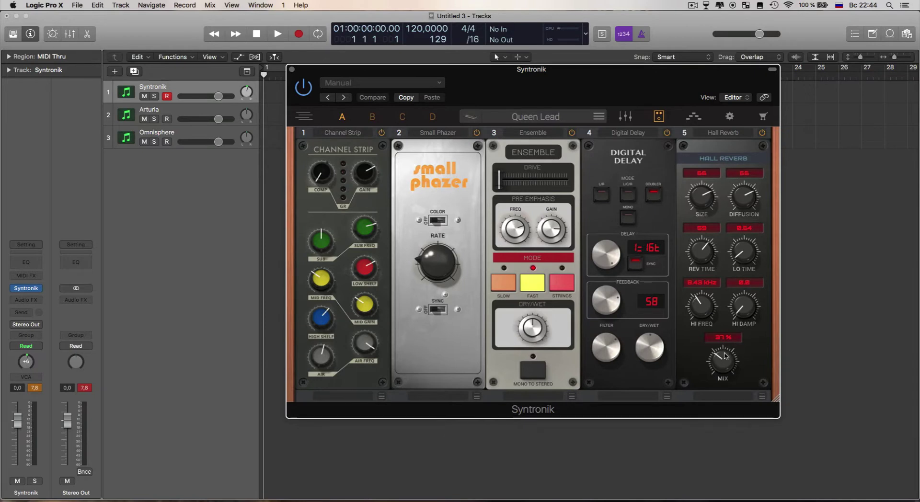
drag(720, 358, 722, 386)
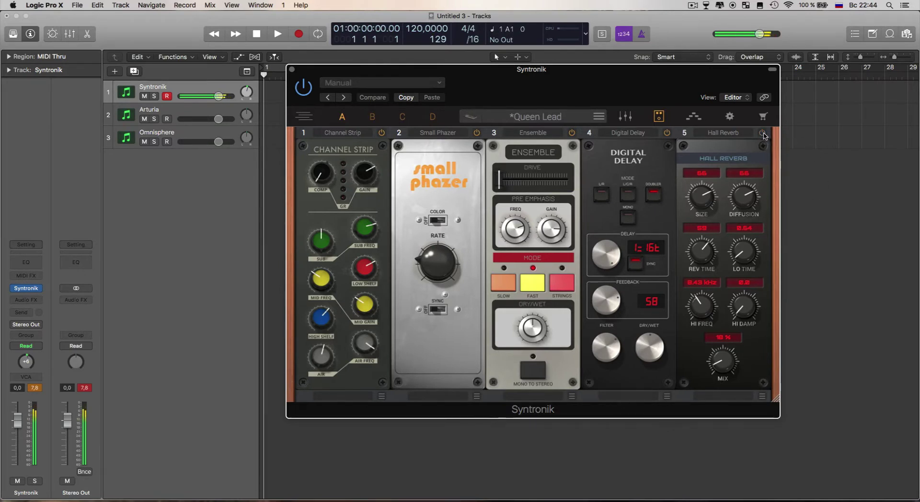
click(197, 113)
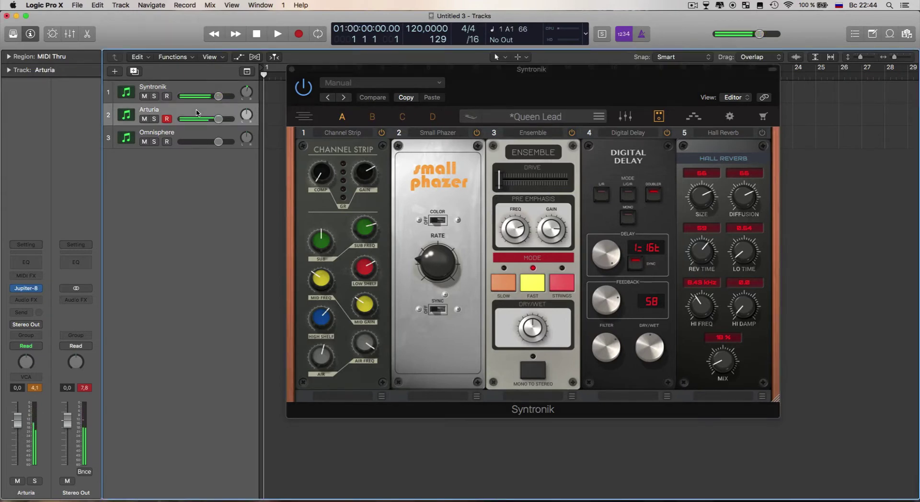
click(201, 86)
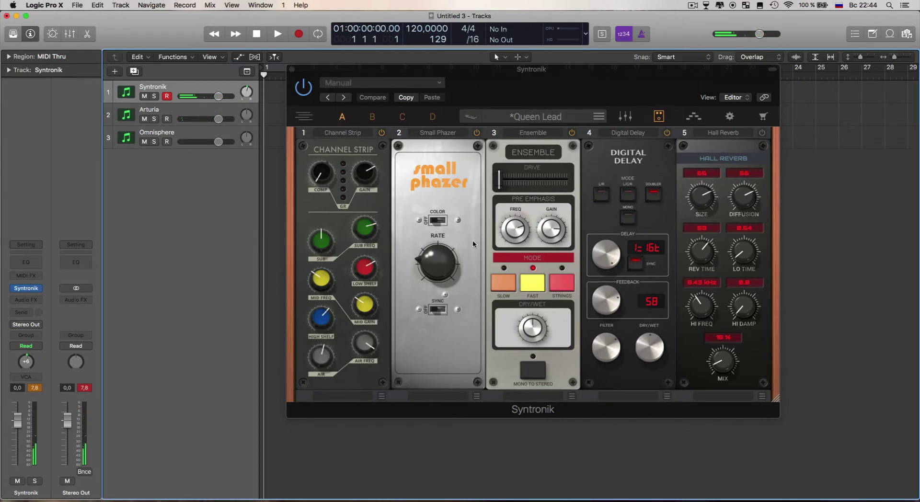
- On Queen Lead's Channel Strip effect, adjust the low shelf, boost the sub and reduce the gain to about -1 dB
click(364, 272)
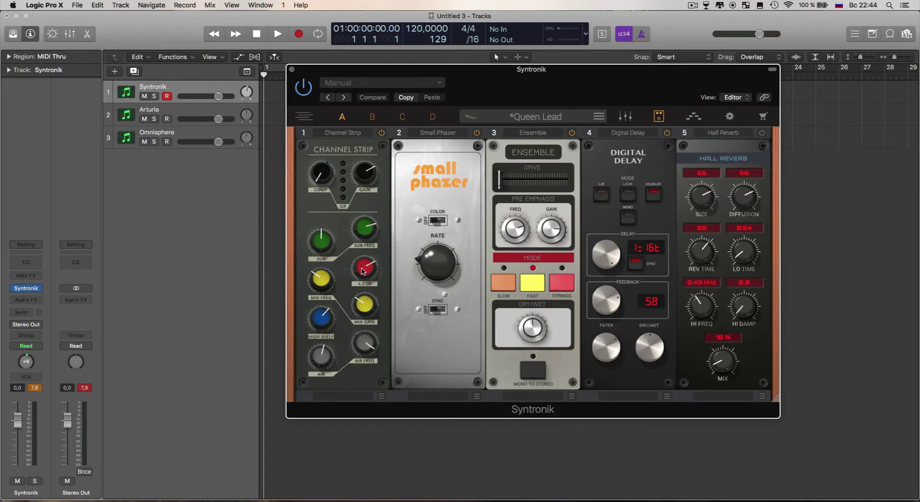
drag(362, 271, 352, 250)
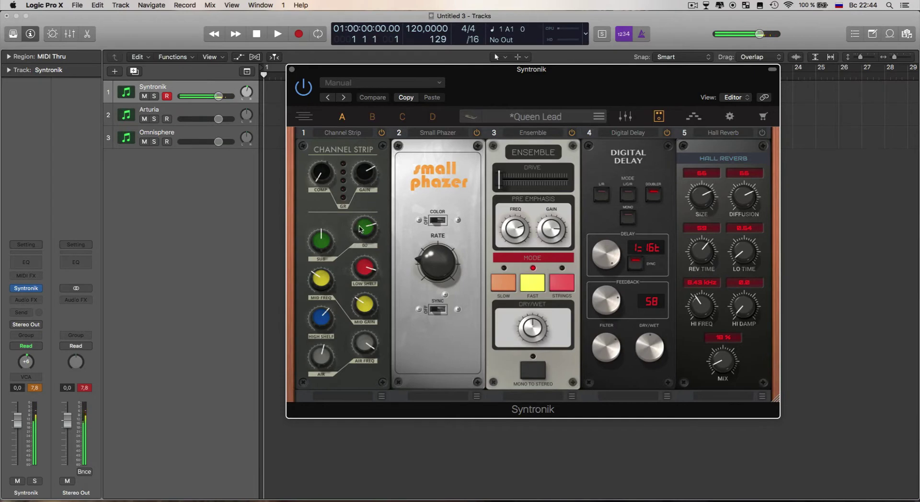
drag(321, 247, 314, 193)
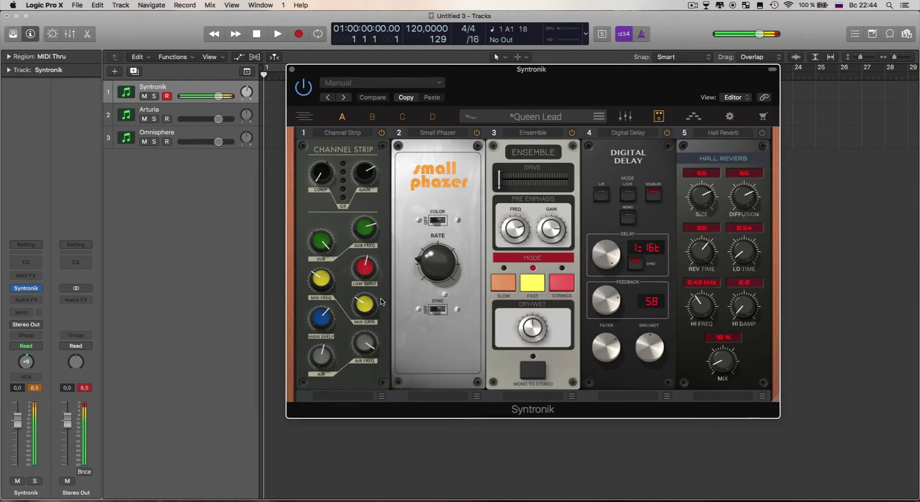
mouse_move(358, 175)
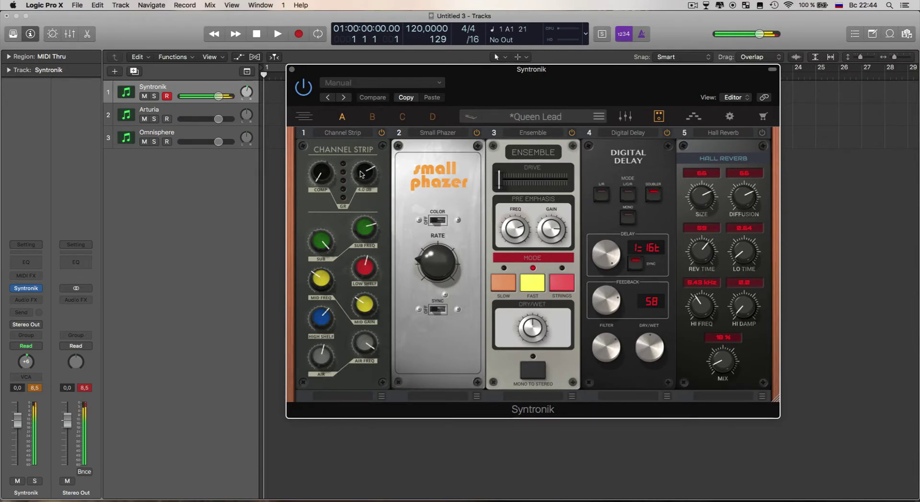
drag(361, 174, 375, 201)
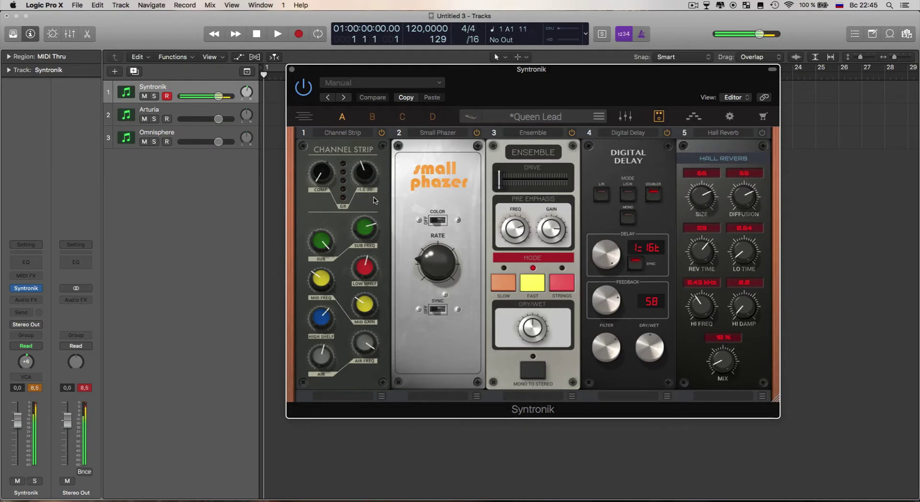
- Switch between the Arturia and Syntronik tracks to compare their sounds with the adjusted Channel Strip
click(207, 115)
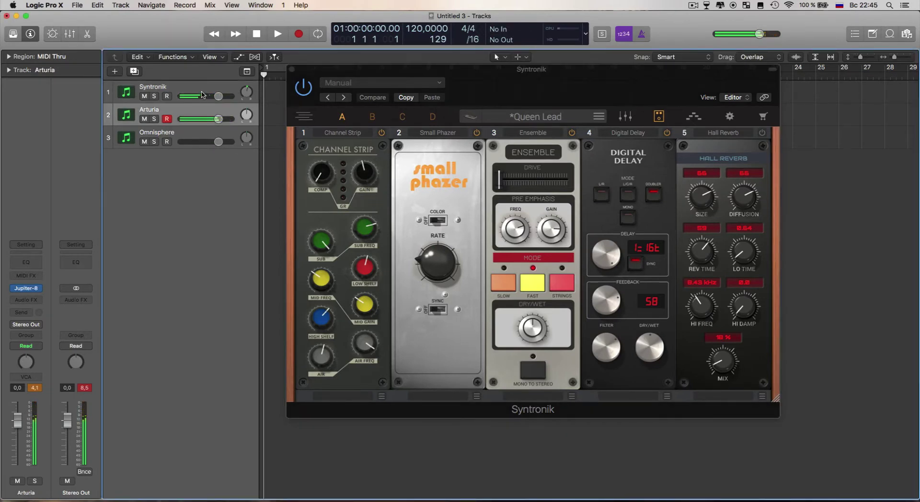
click(205, 93)
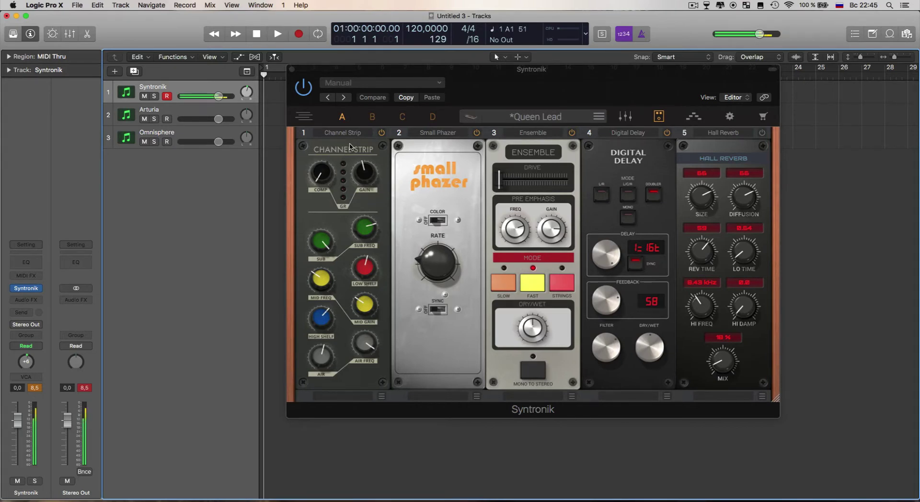
click(182, 112)
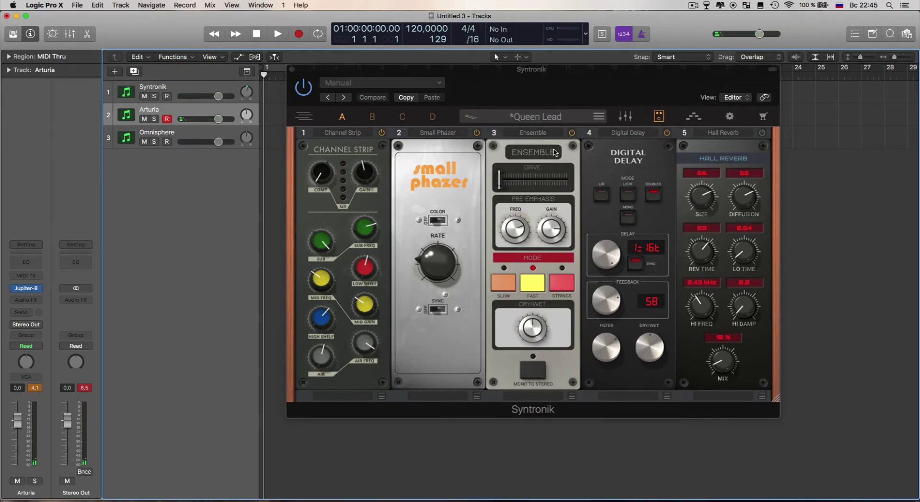
- Replace the Ensemble effect in slot 3 of Syntronik's effects rack with the Chorus C1 modulation effect
click(554, 152)
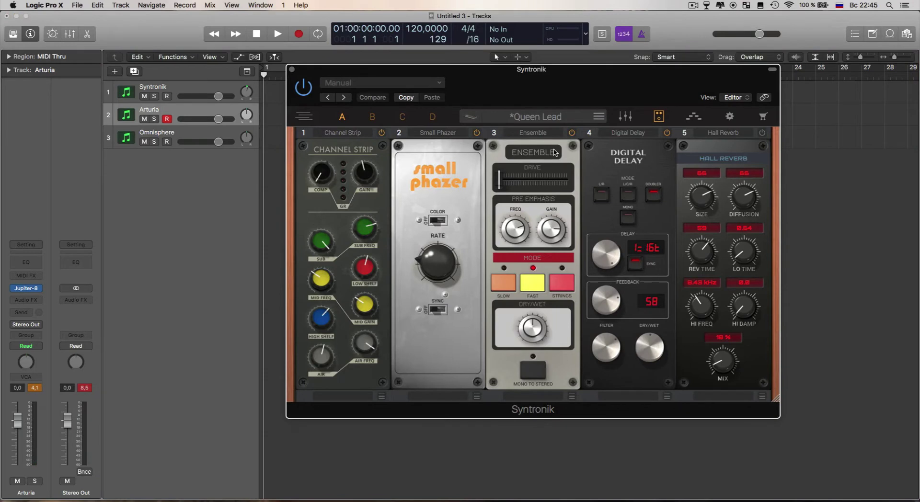
click(546, 134)
mouse_move(525, 164)
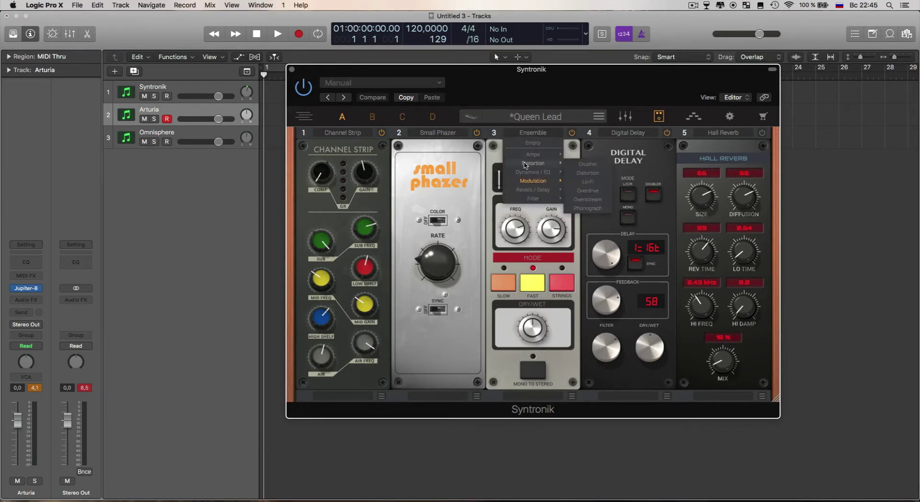
mouse_move(555, 181)
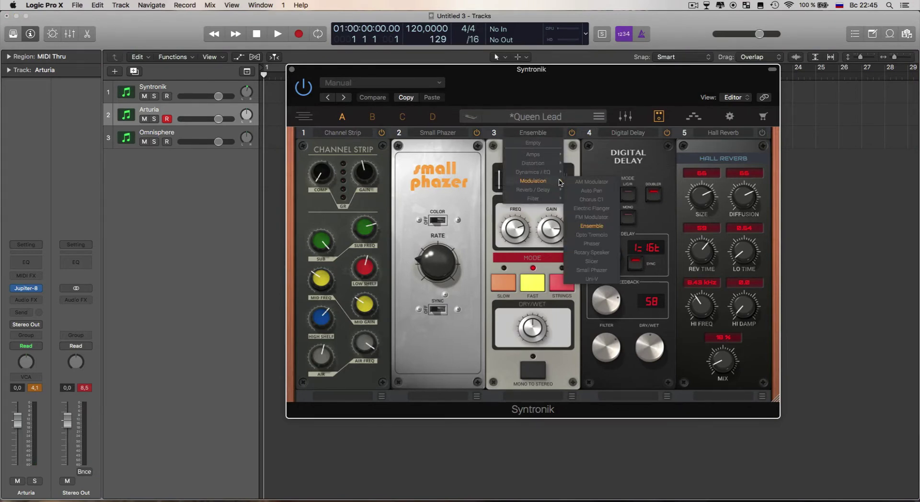
click(599, 200)
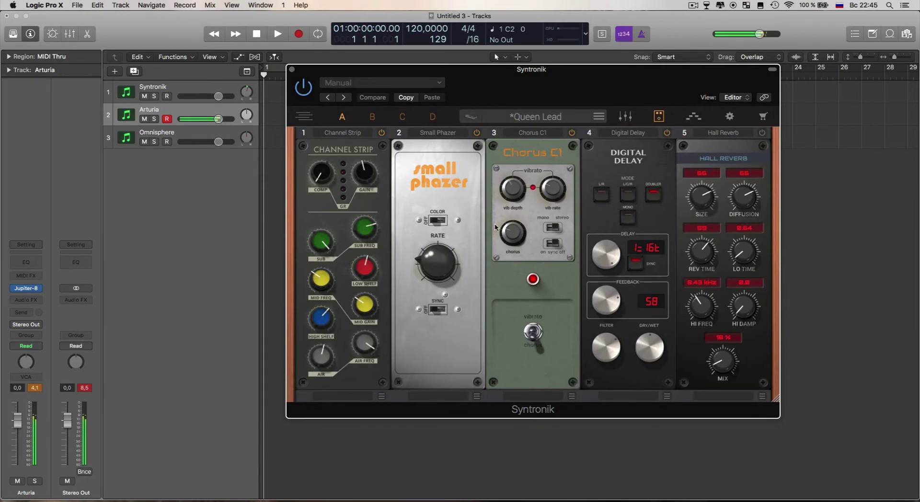
- Select the Syntronik track, lower the Chorus C1's chorus amount and raise its vibrato rate
click(176, 92)
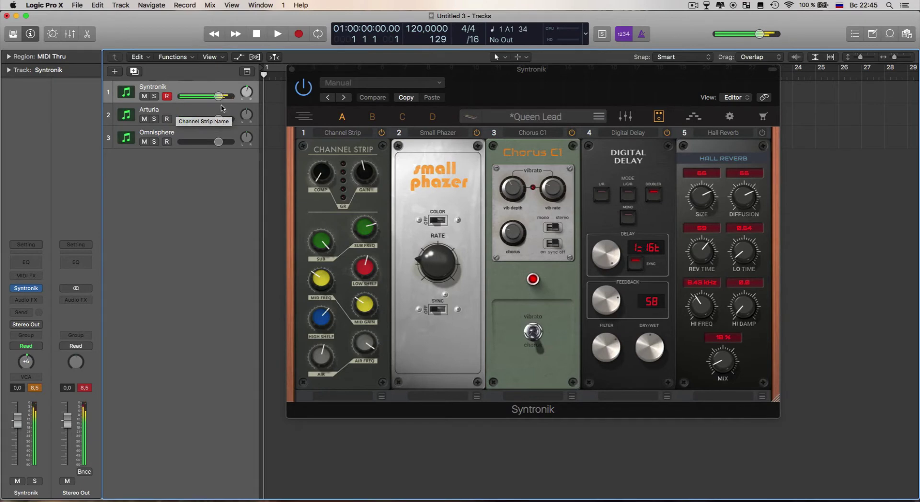
mouse_move(514, 234)
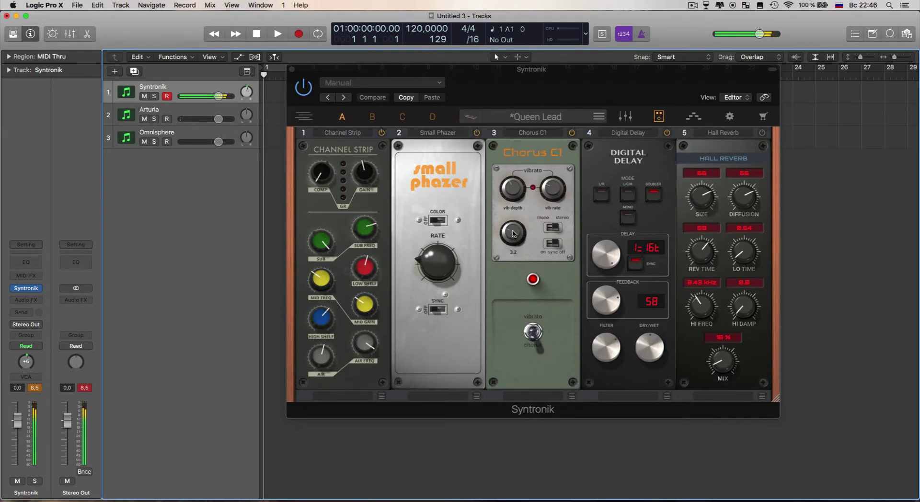
drag(514, 234, 534, 242)
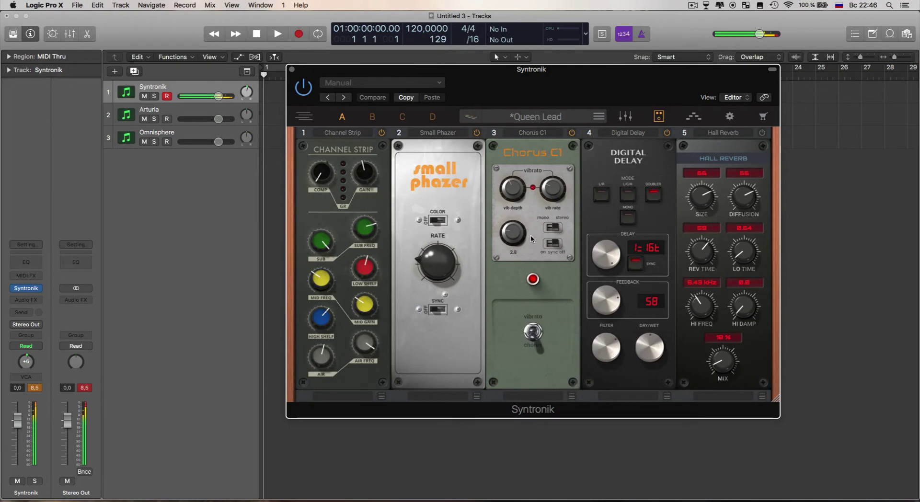
mouse_move(514, 205)
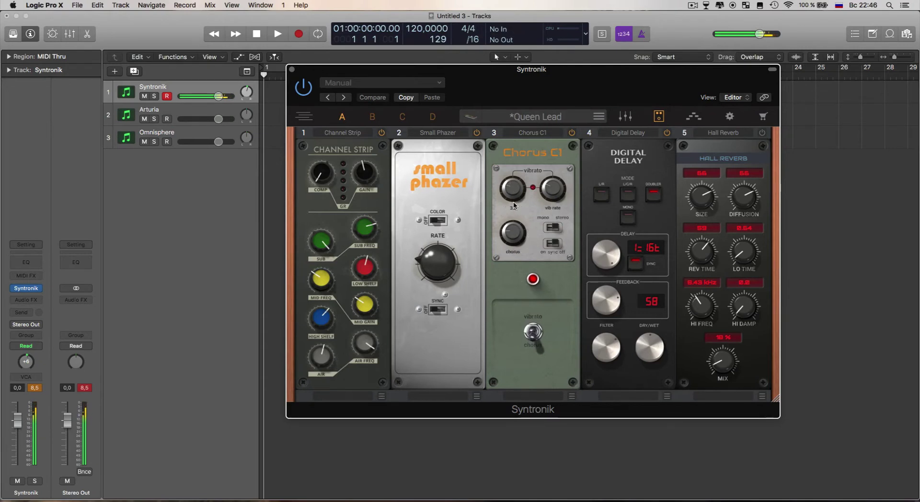
drag(552, 189, 548, 148)
click(405, 99)
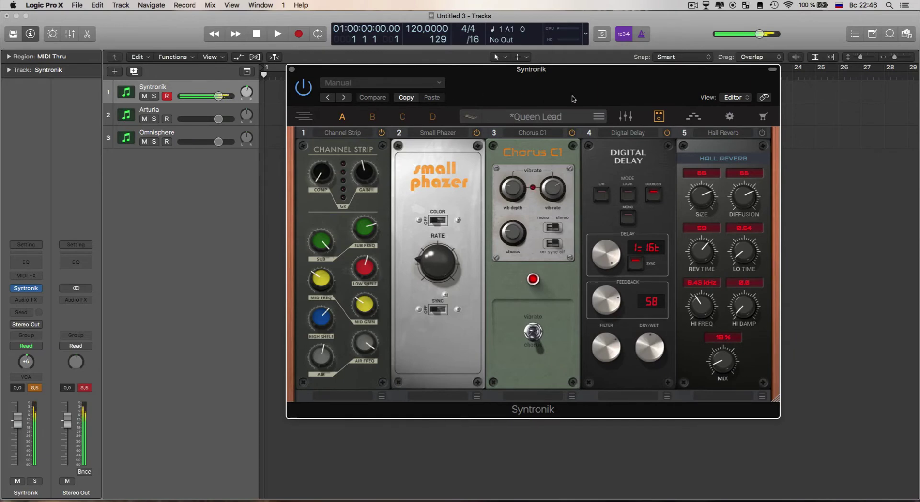
- Return to the J-8 front panel and lower the filter cutoff to about 361 Hz
click(310, 120)
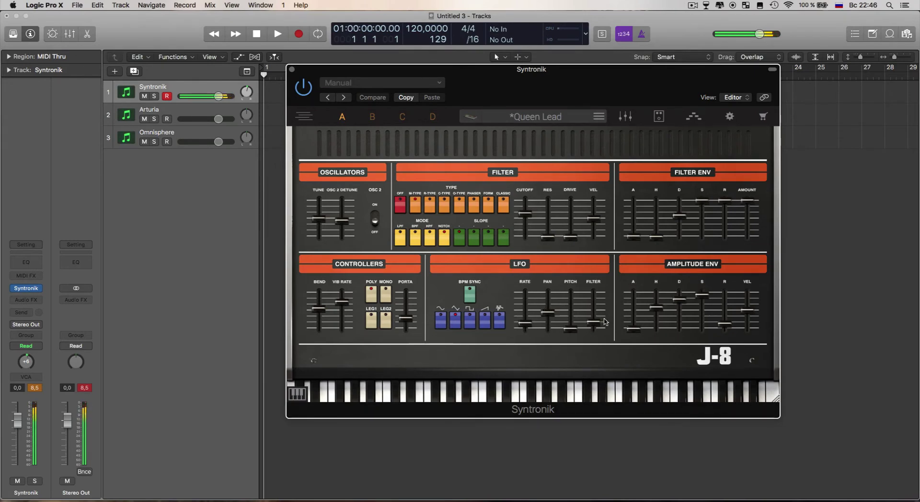
mouse_move(595, 325)
mouse_move(555, 323)
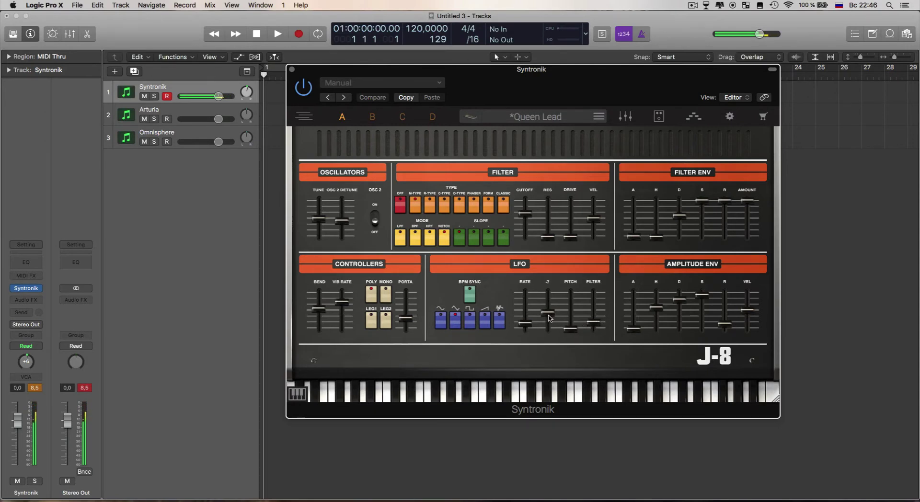
mouse_move(530, 329)
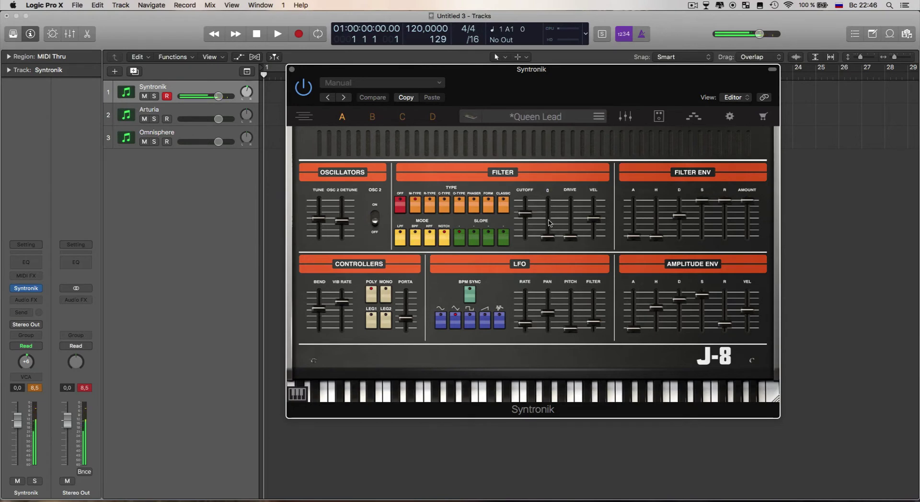
mouse_move(525, 216)
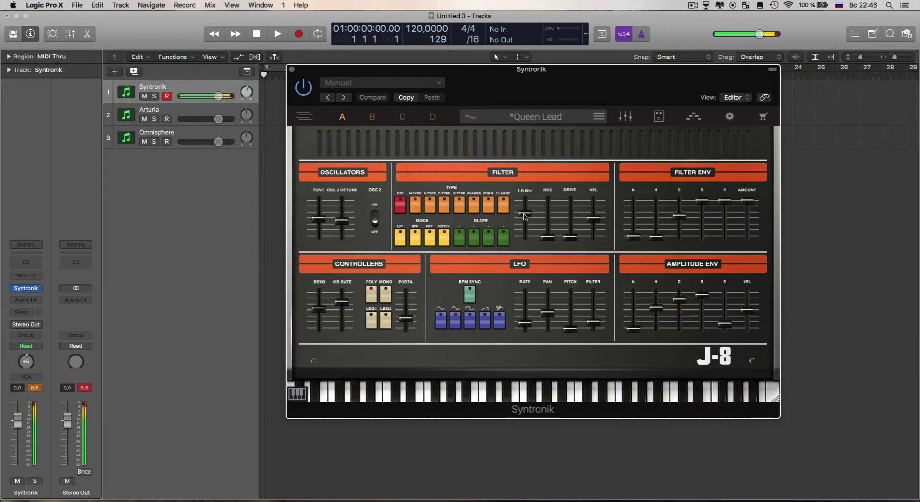
drag(525, 216, 526, 224)
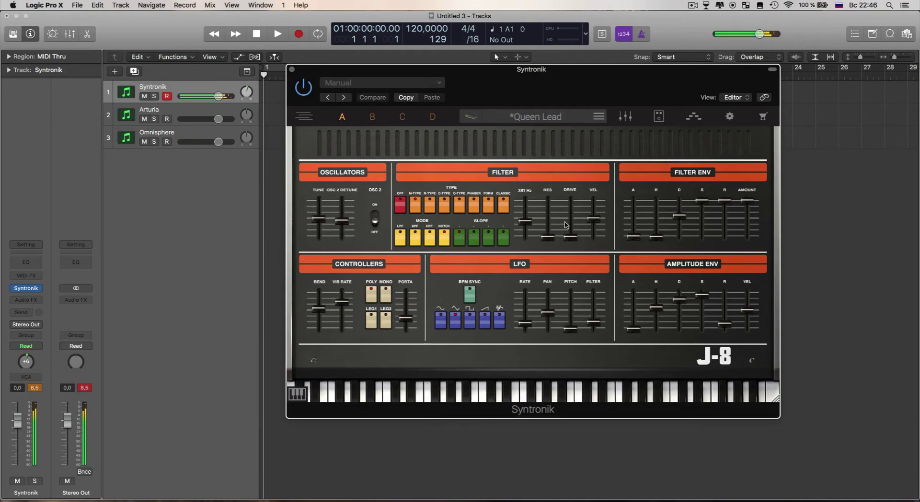
- Raise the attack of the J-8 amplitude envelope slightly above its minimum
mouse_move(701, 226)
mouse_move(636, 330)
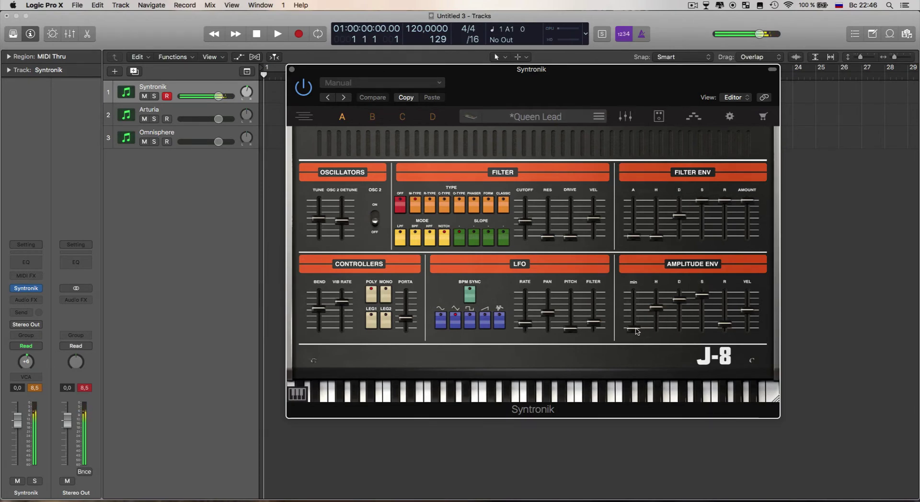
drag(636, 331, 637, 328)
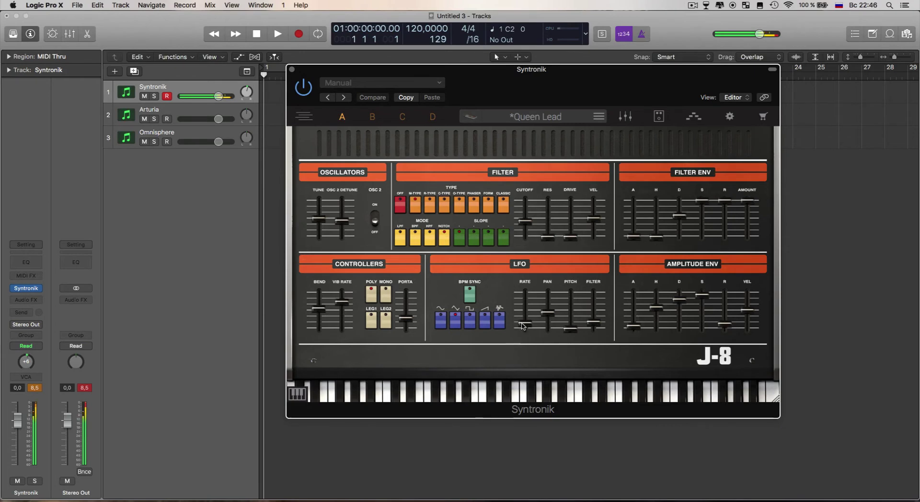
- Toggle the LFO's BPM sync with a higher LFO rate, trying a raised pan amount and returning it to centre
mouse_move(547, 312)
mouse_down()
mouse_move(546, 289)
mouse_move(550, 308)
mouse_up()
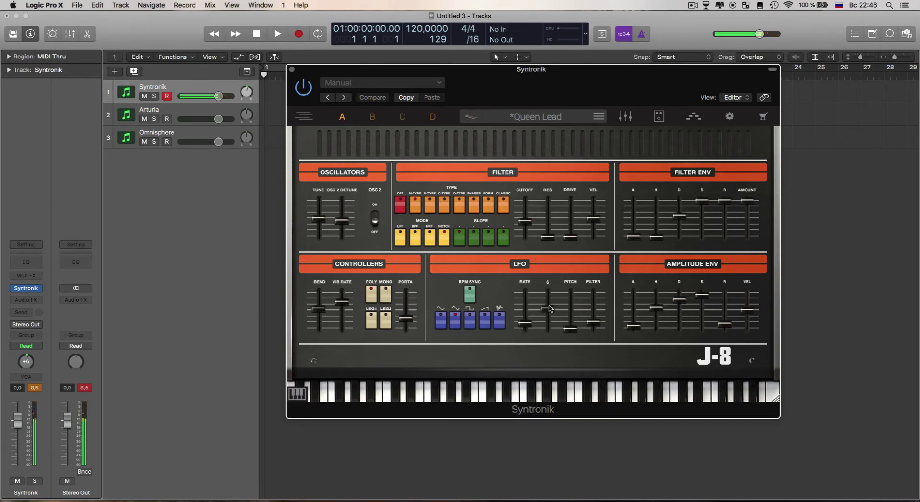
click(471, 296)
mouse_move(547, 309)
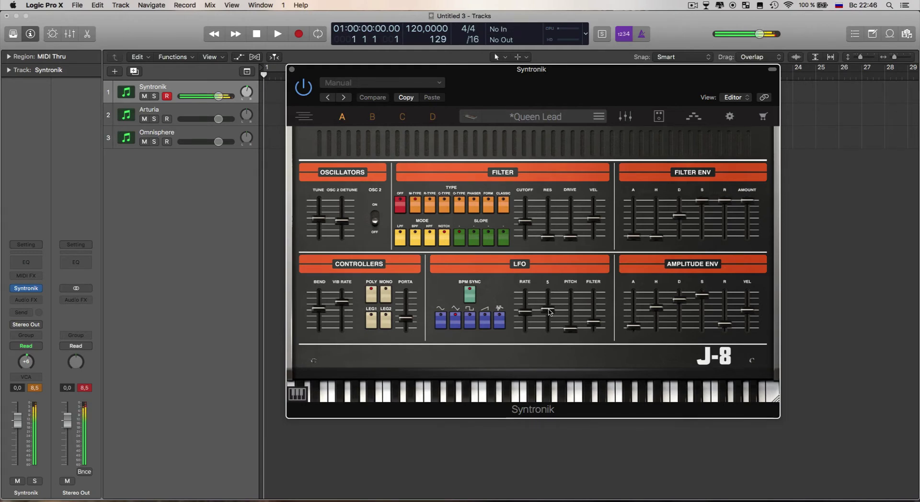
mouse_move(549, 310)
mouse_down()
mouse_move(555, 330)
mouse_move(554, 314)
mouse_up()
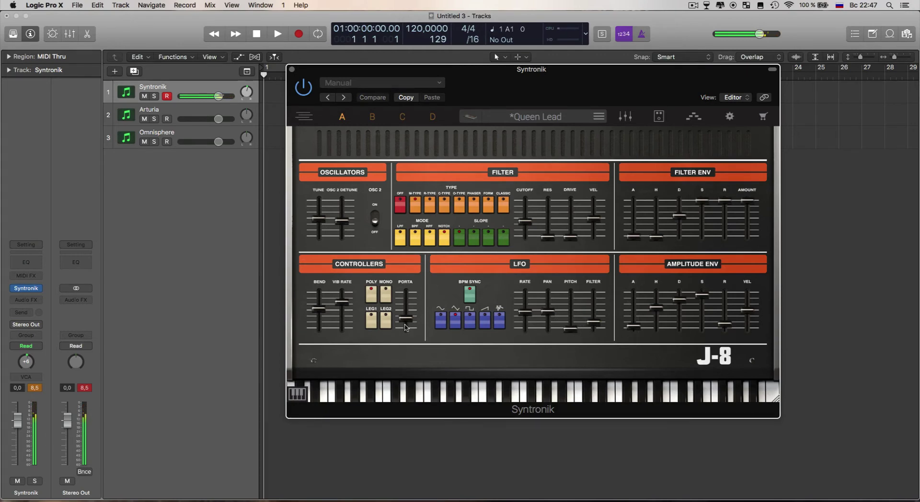
- Set the J-8 controller mode to LEG1 and play the Arturia track for comparison
click(372, 318)
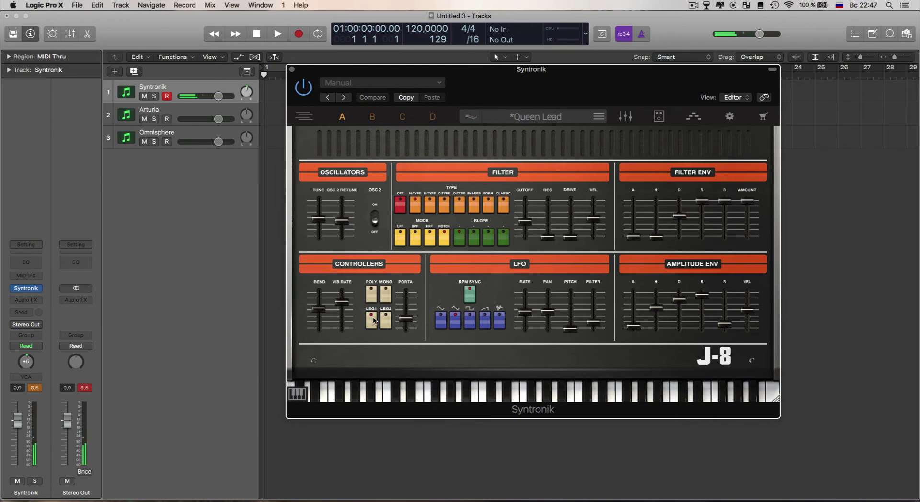
mouse_move(403, 321)
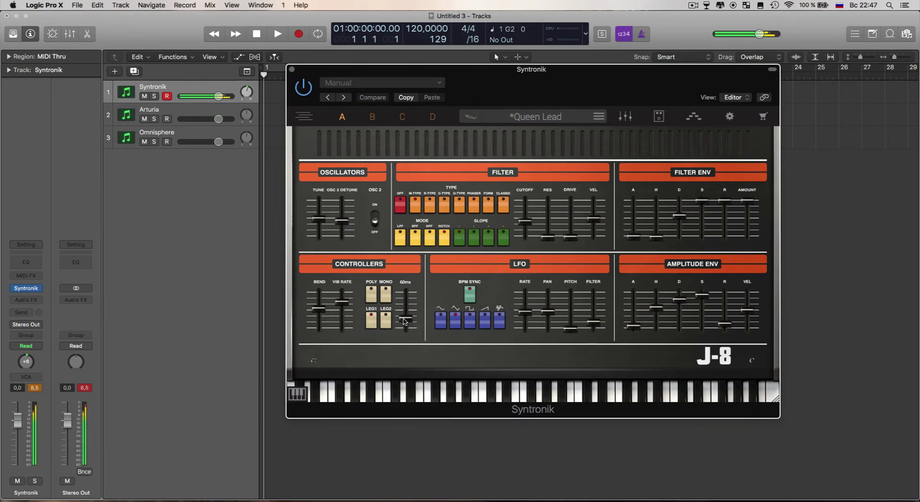
click(192, 114)
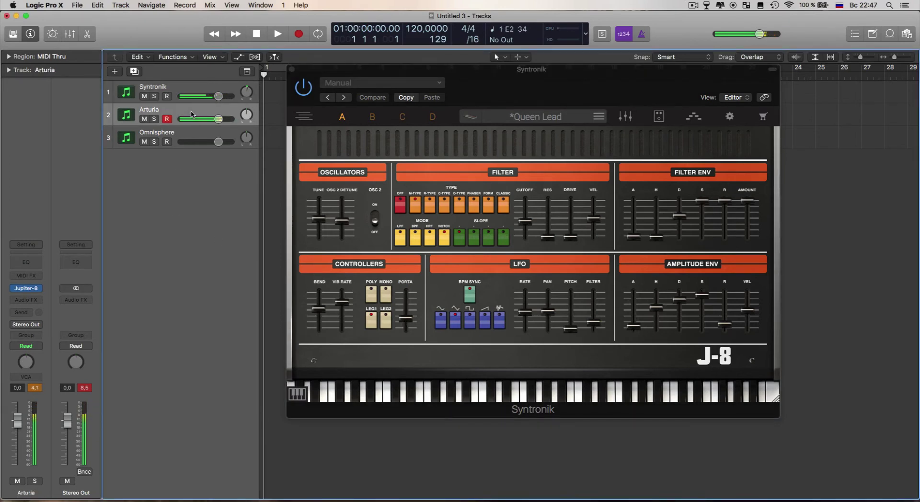
- Return to the Syntronik track and lower the Osc 2 Detune slightly
click(198, 91)
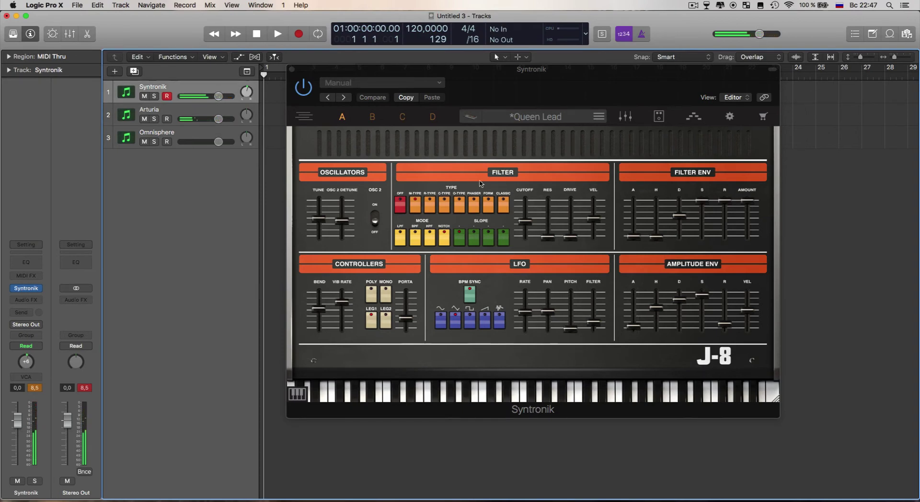
mouse_move(337, 202)
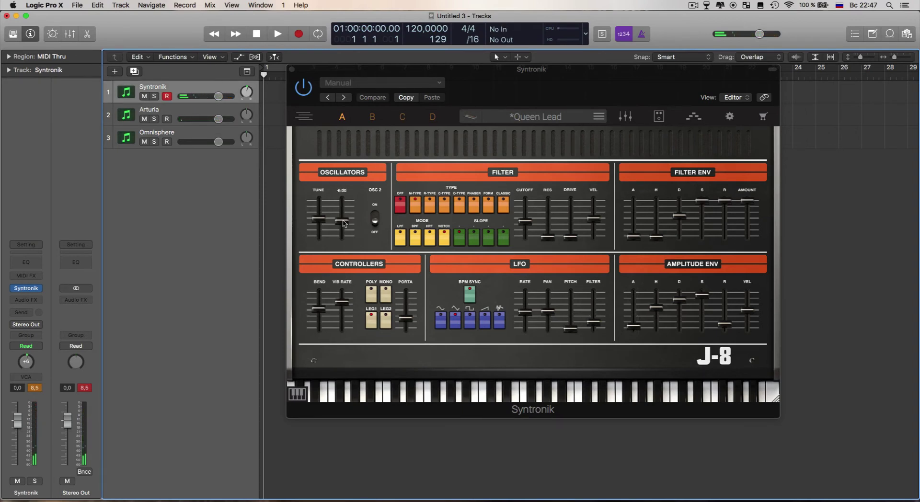
drag(342, 222, 342, 225)
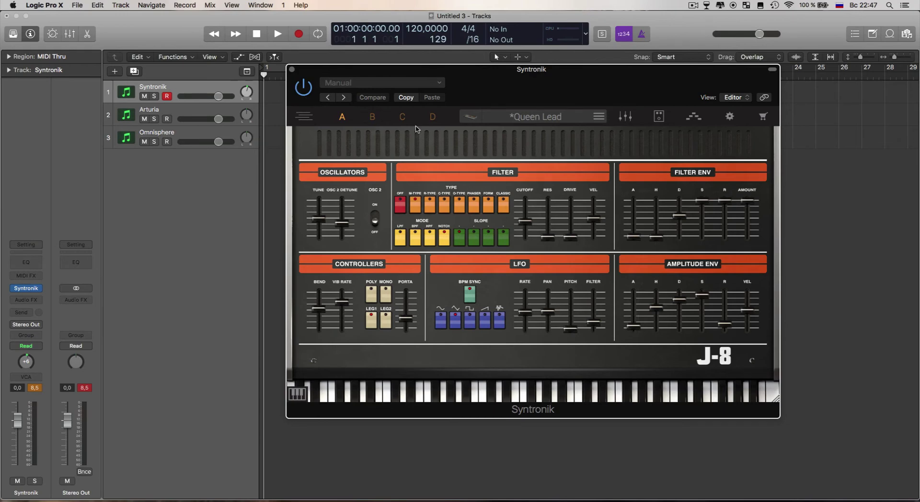
- Close the Syntronik instrument and open the Omnisphere instrument on the Omnisphere track
click(469, 118)
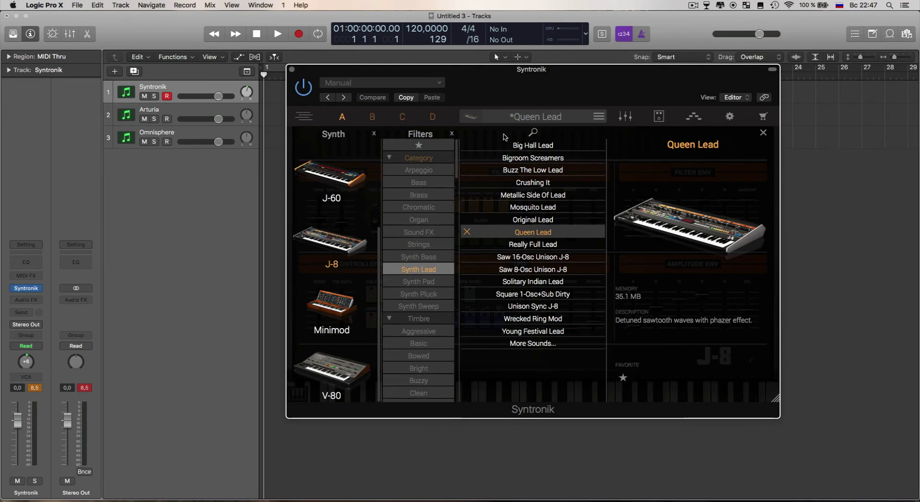
click(178, 112)
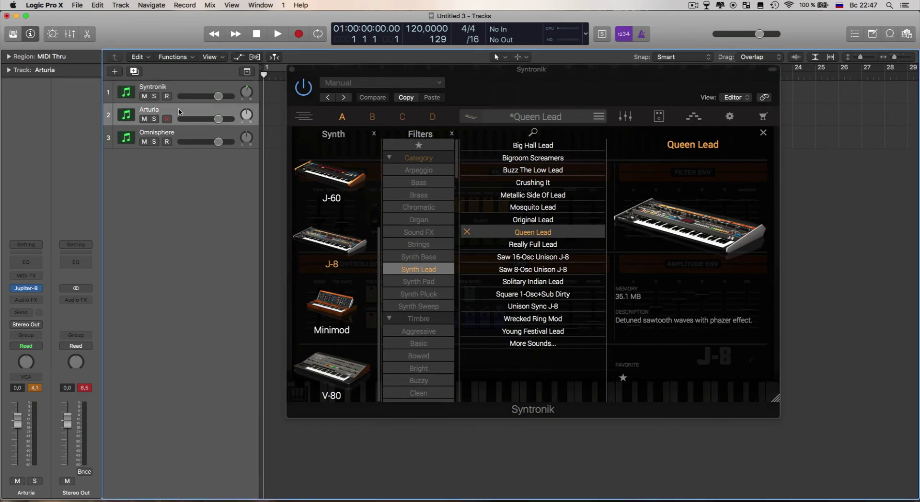
click(183, 134)
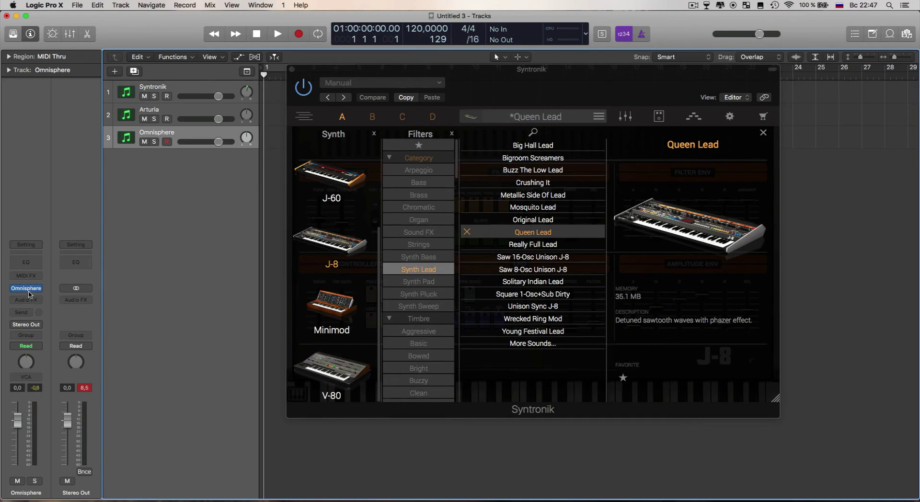
click(291, 70)
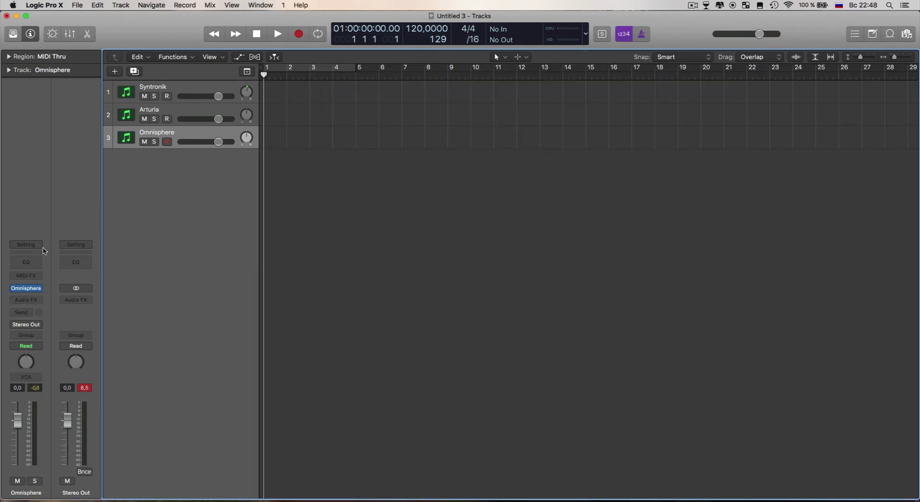
click(26, 289)
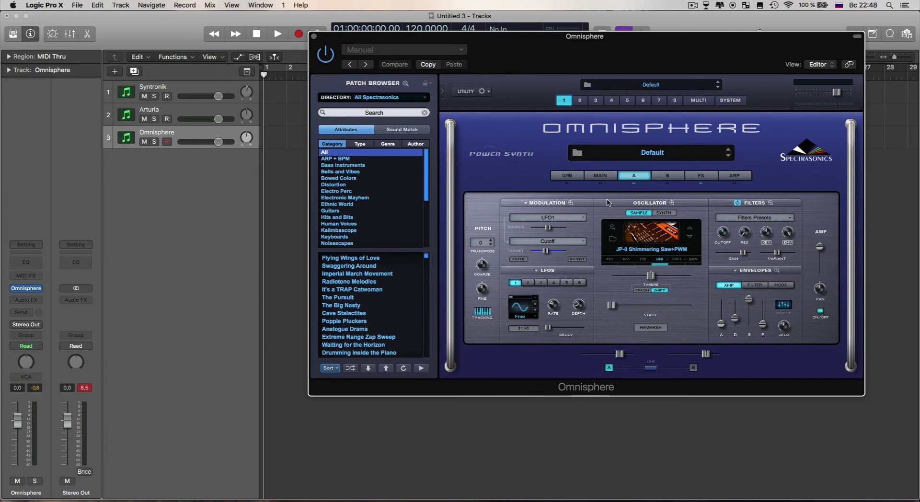
- Open Omnisphere's Soundsource Browser for the layer A oscillator and look through the Roland Jupiter 8 soundsources
click(669, 240)
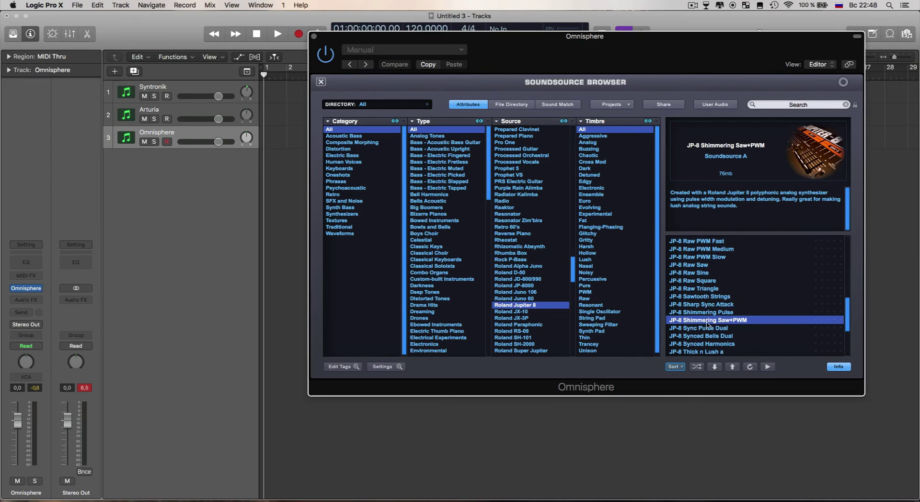
scroll(709, 331, down, 3)
scroll(709, 330, down, 3)
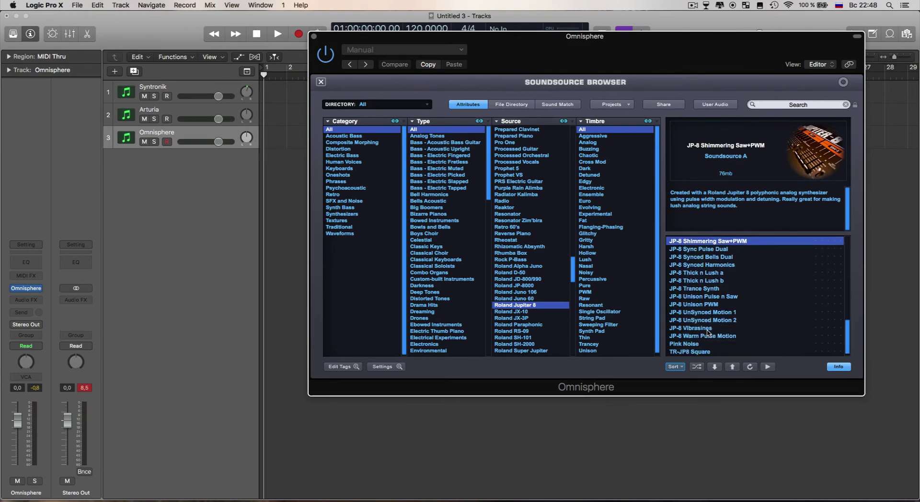
scroll(708, 331, up, 3)
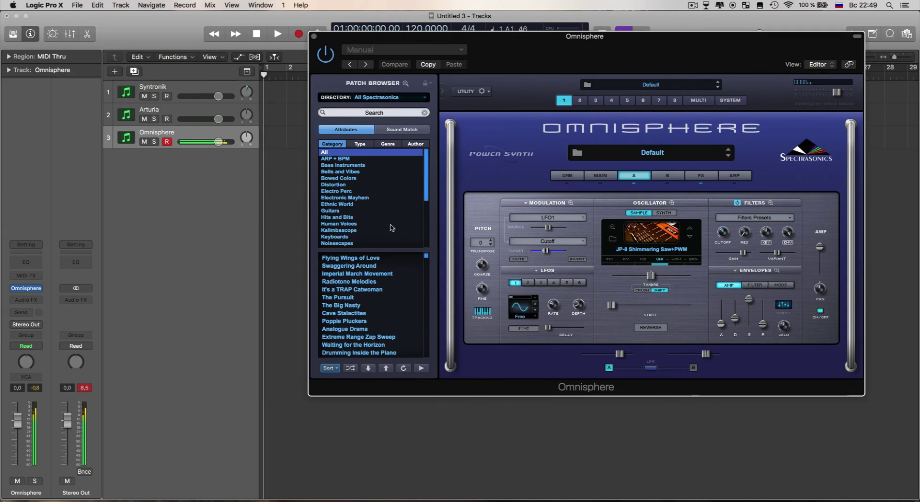
- Alternate between the Arturia and Omnisphere tracks to compare their sounds, lowering Omnisphere's amp envelope attack between comparisons
click(194, 113)
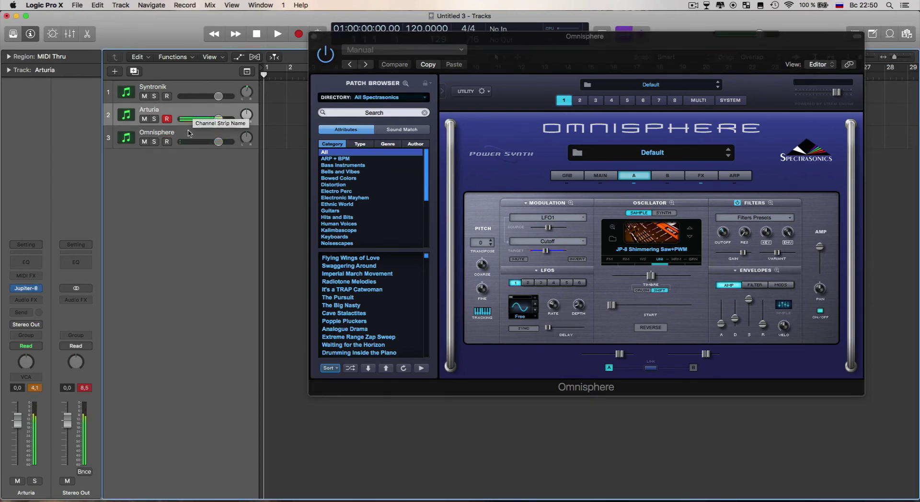
click(190, 133)
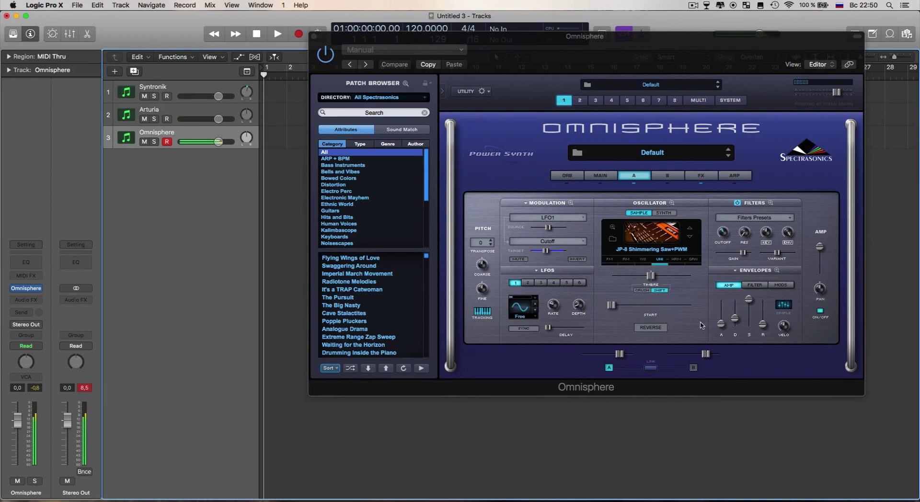
click(722, 325)
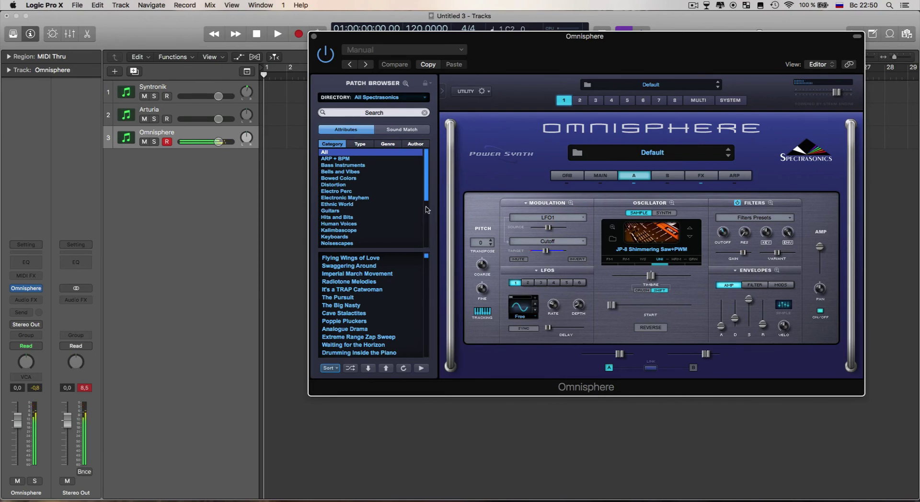
click(200, 113)
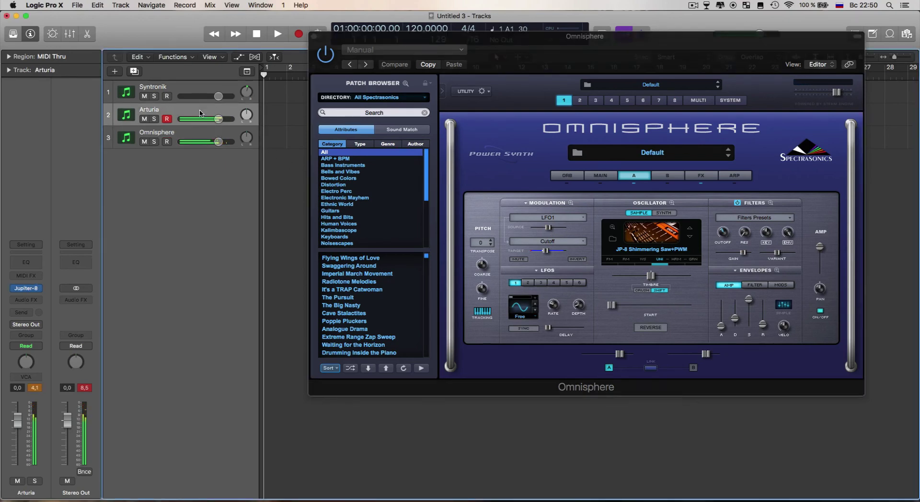
click(190, 135)
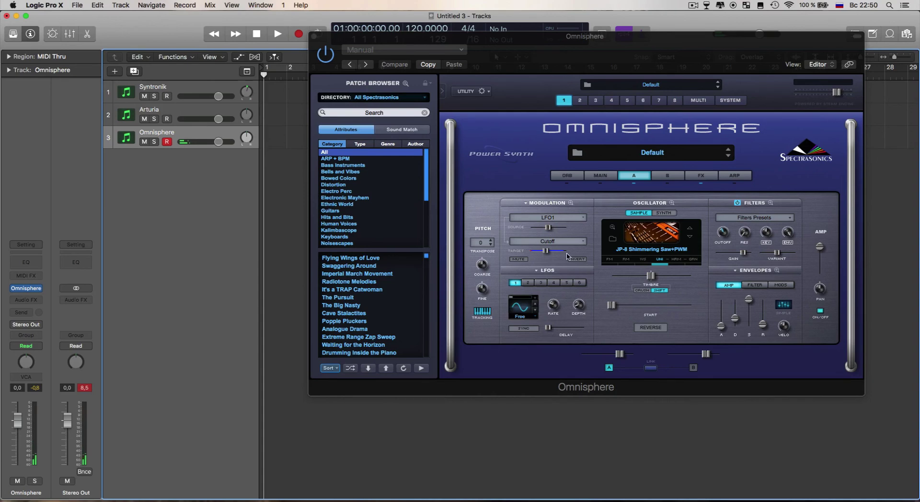
- Open the Unison page of layer A's Oscillator Zoom and audition the sound with unison off and back on
click(672, 203)
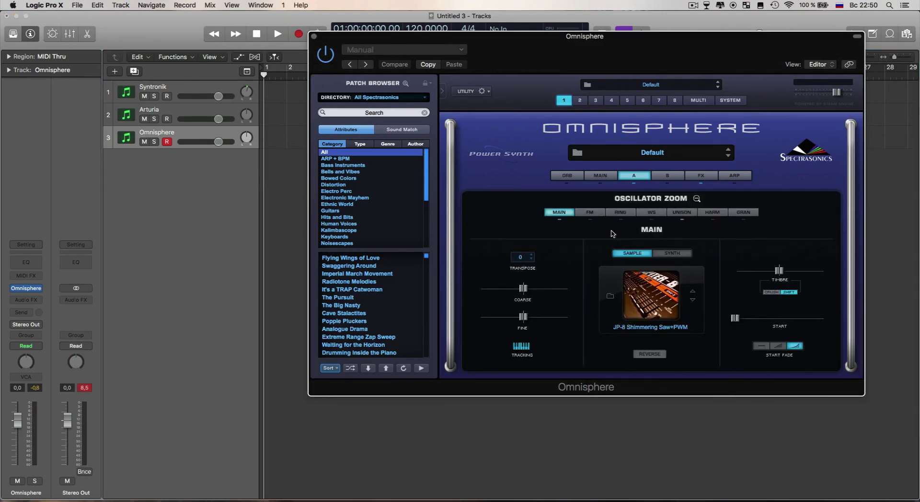
click(683, 213)
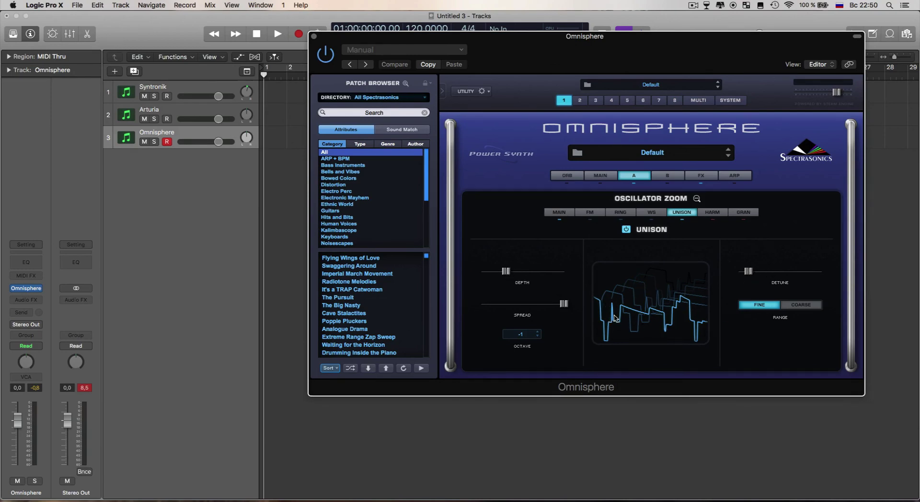
click(627, 229)
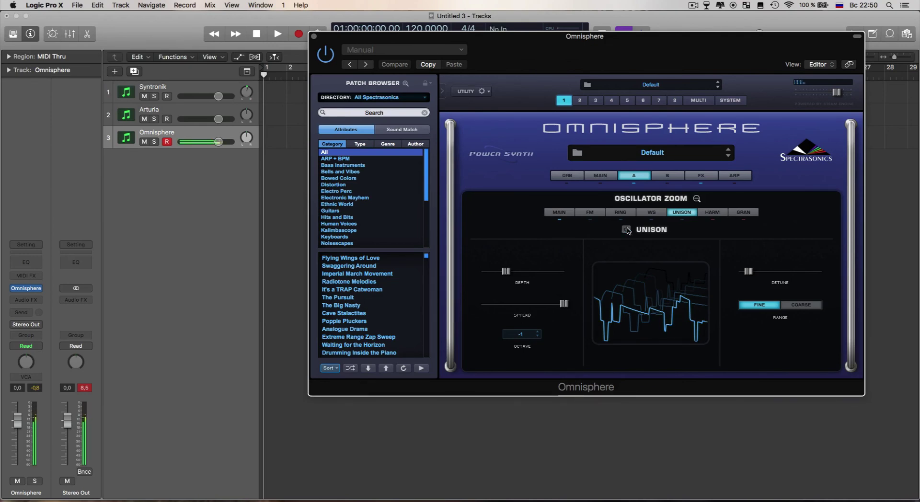
click(626, 229)
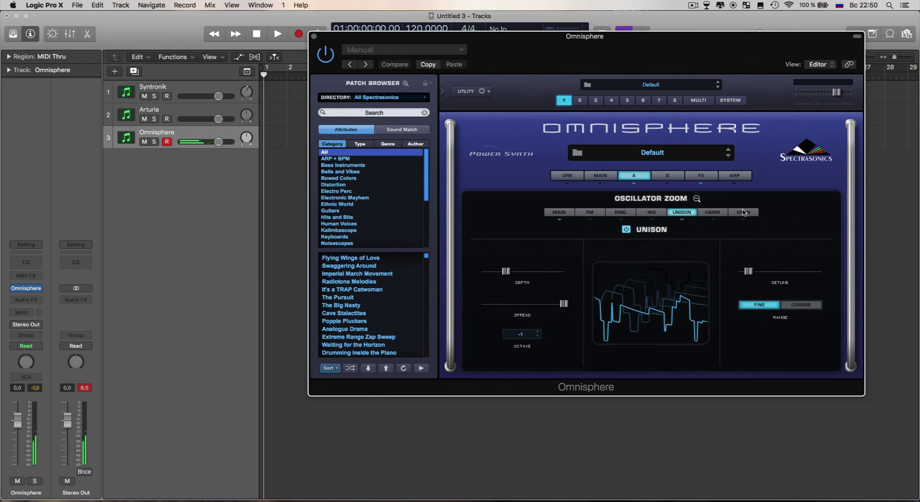
- Look through the Freq Modulation, Ring Modulation, Waveshaper and Harmonia oscillator pages and return to Unison
click(593, 216)
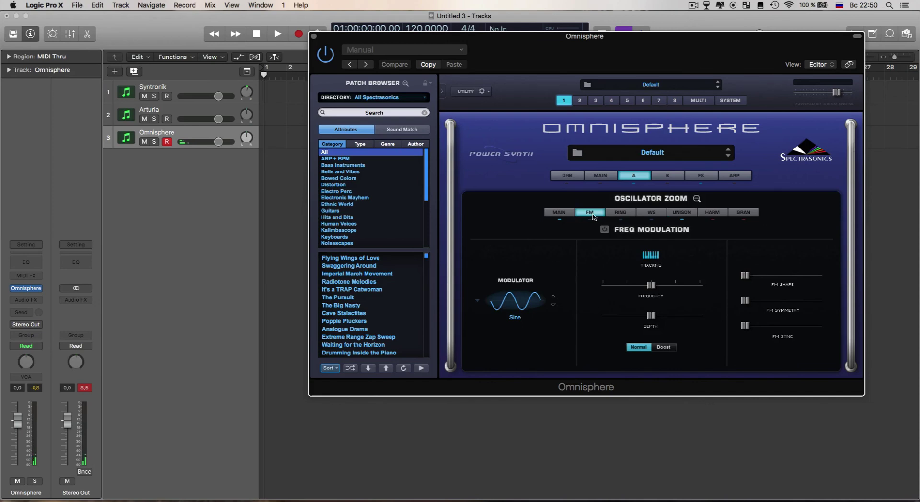
click(622, 214)
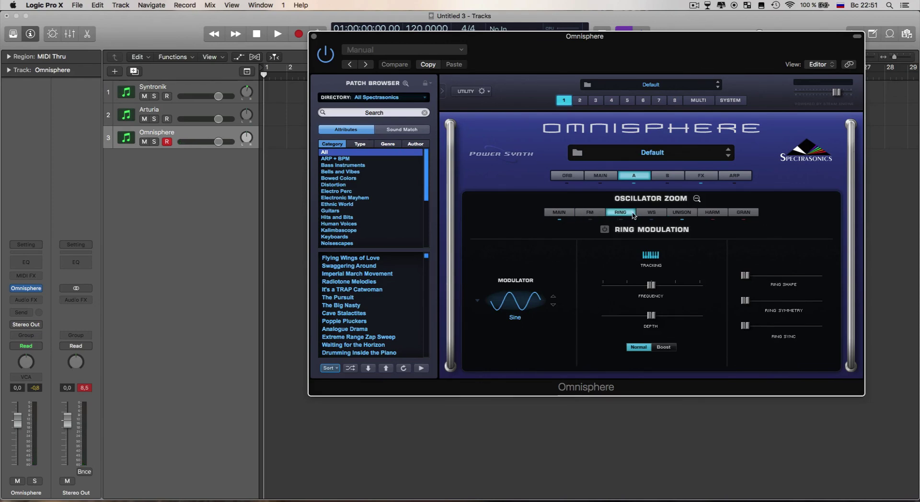
click(653, 215)
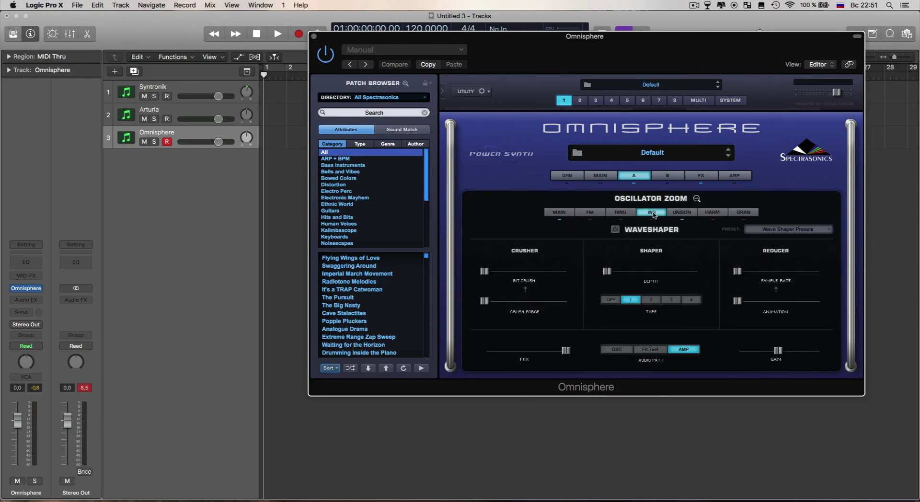
click(686, 214)
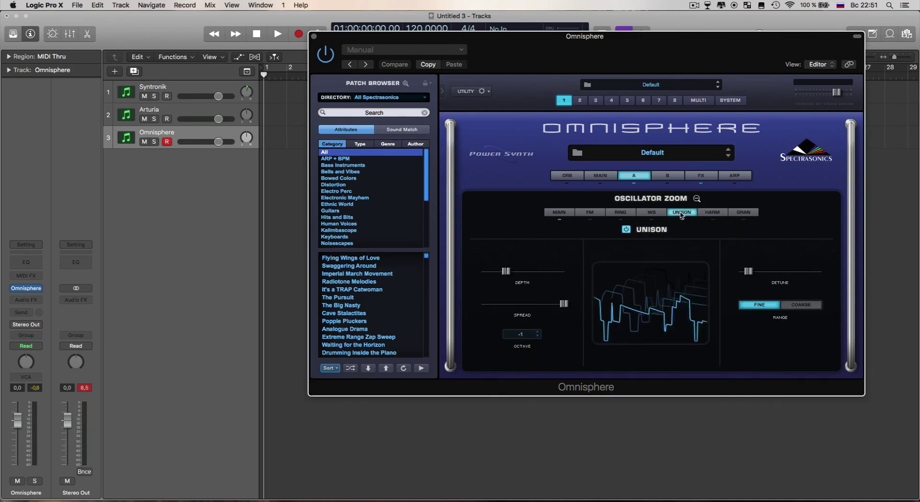
click(713, 214)
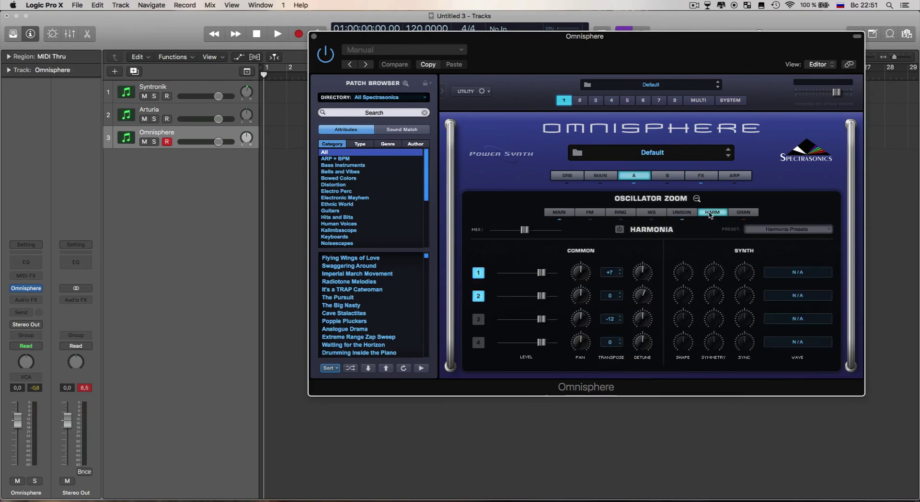
click(684, 214)
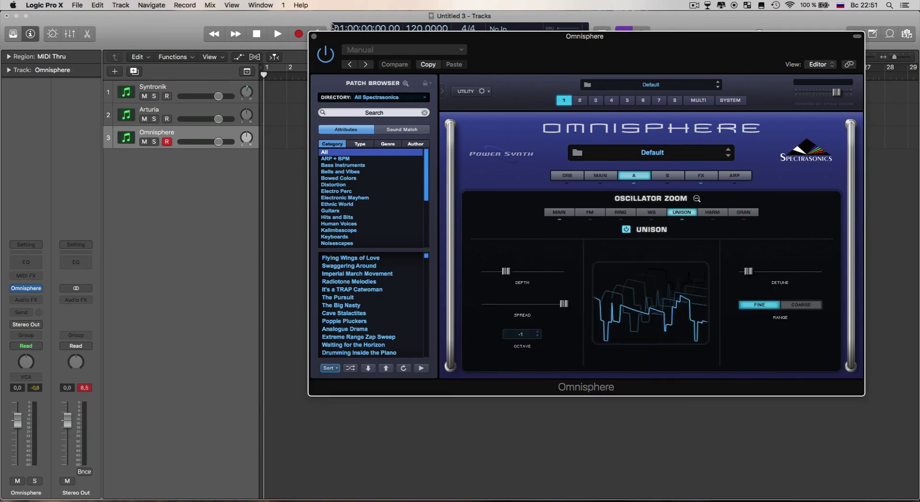
- Close the Omnisphere instrument and reopen Syntronik on the Syntronik track
click(315, 37)
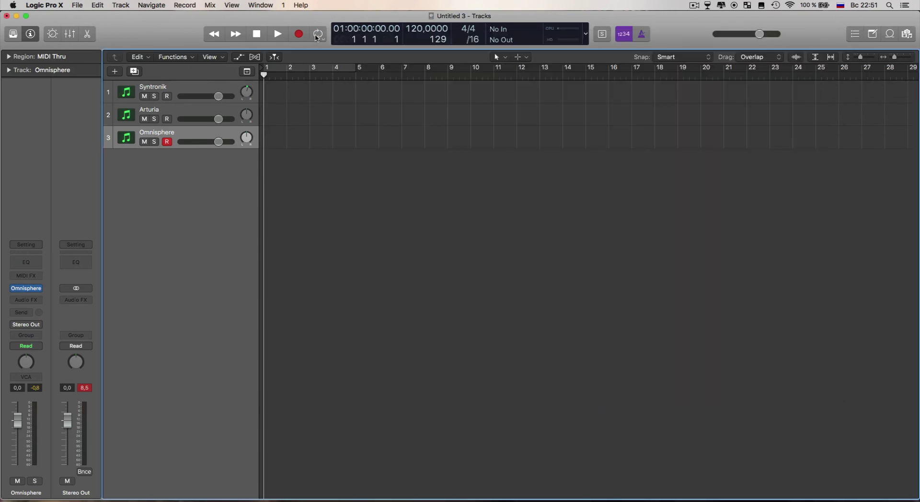
click(175, 88)
mouse_move(34, 289)
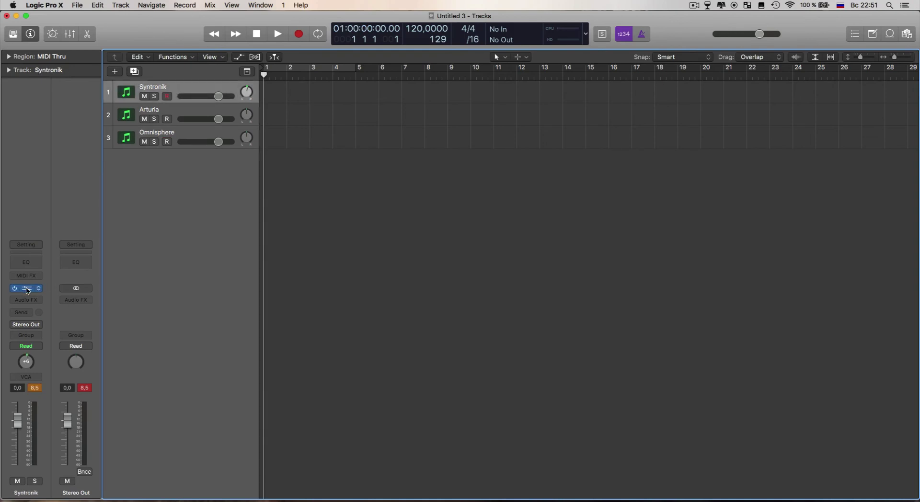
click(28, 289)
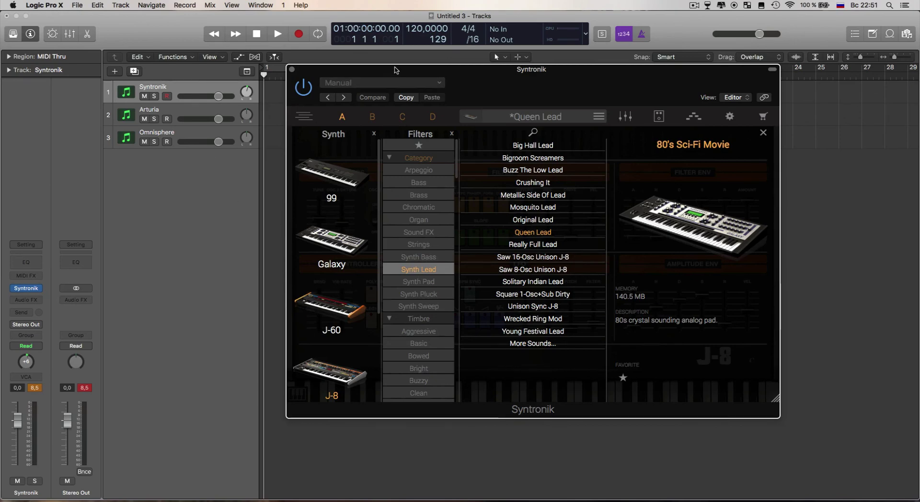